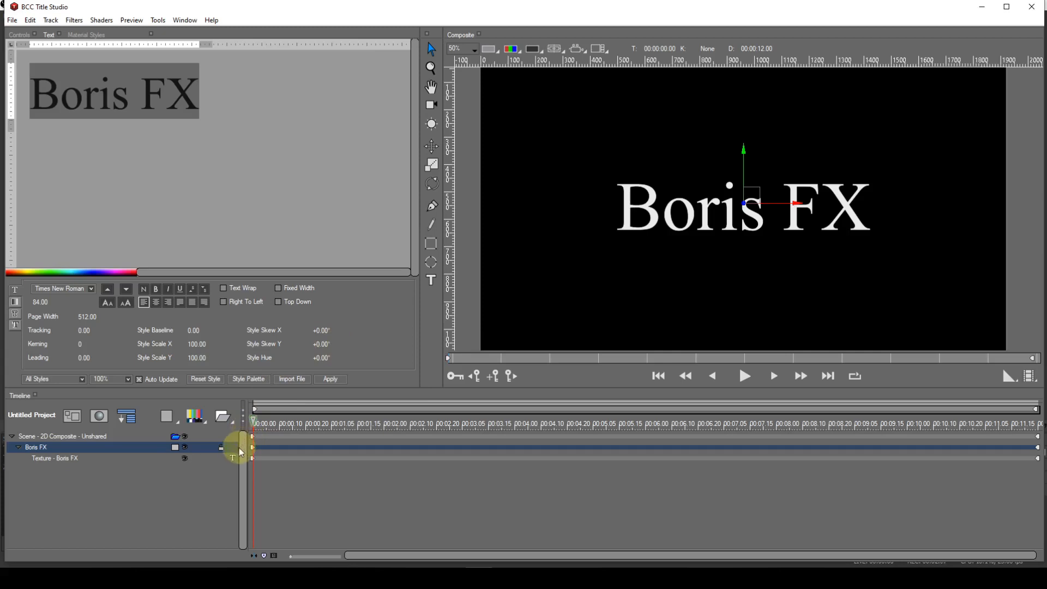
# Change the Boris FX text texture to a Spline Object and expand it to list its letter splines
pyautogui.click(233, 456)
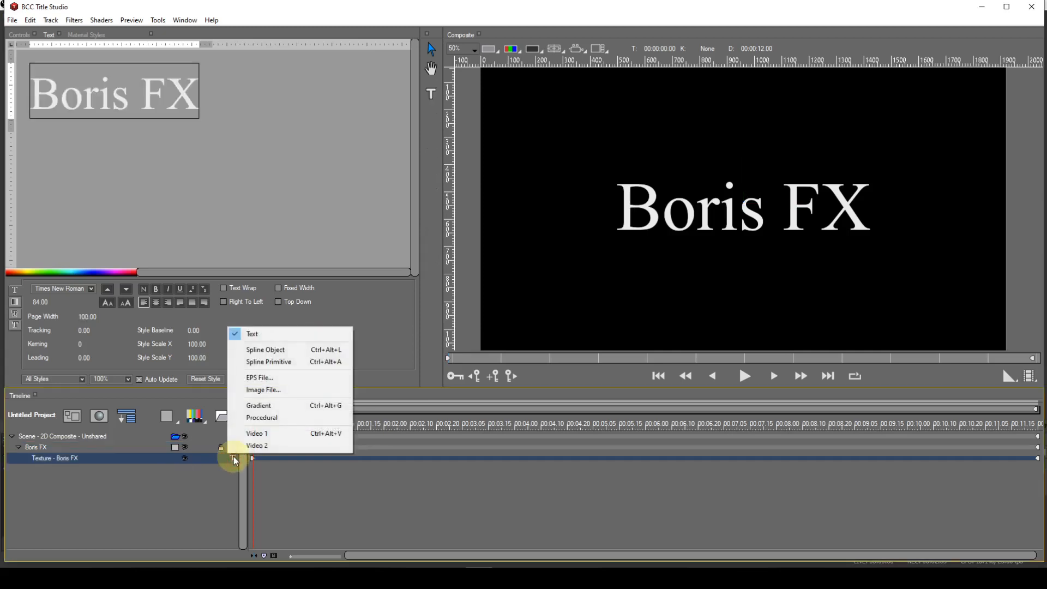
pyautogui.click(256, 350)
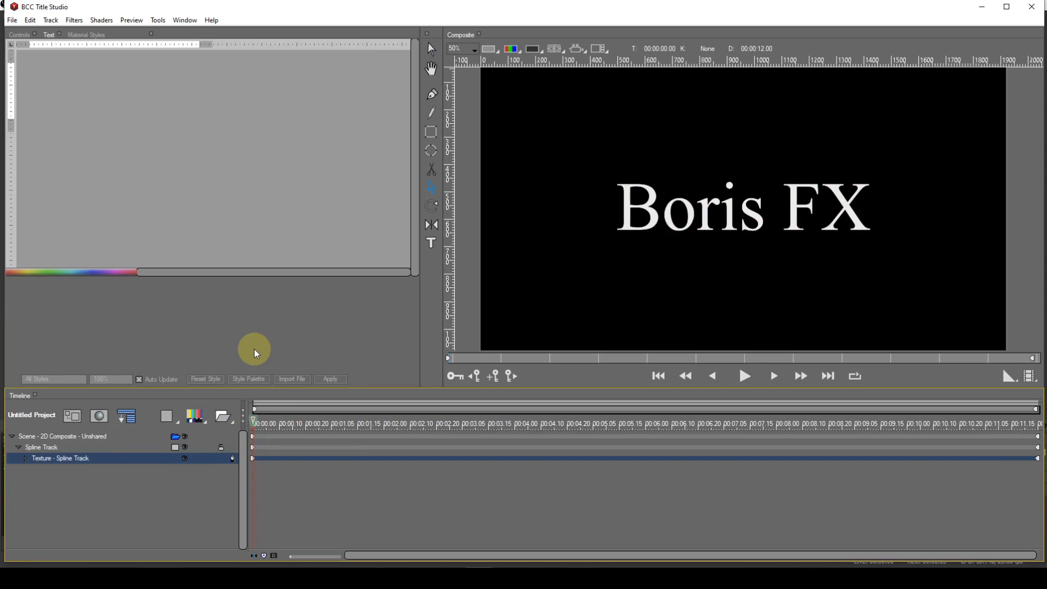
pyautogui.click(25, 458)
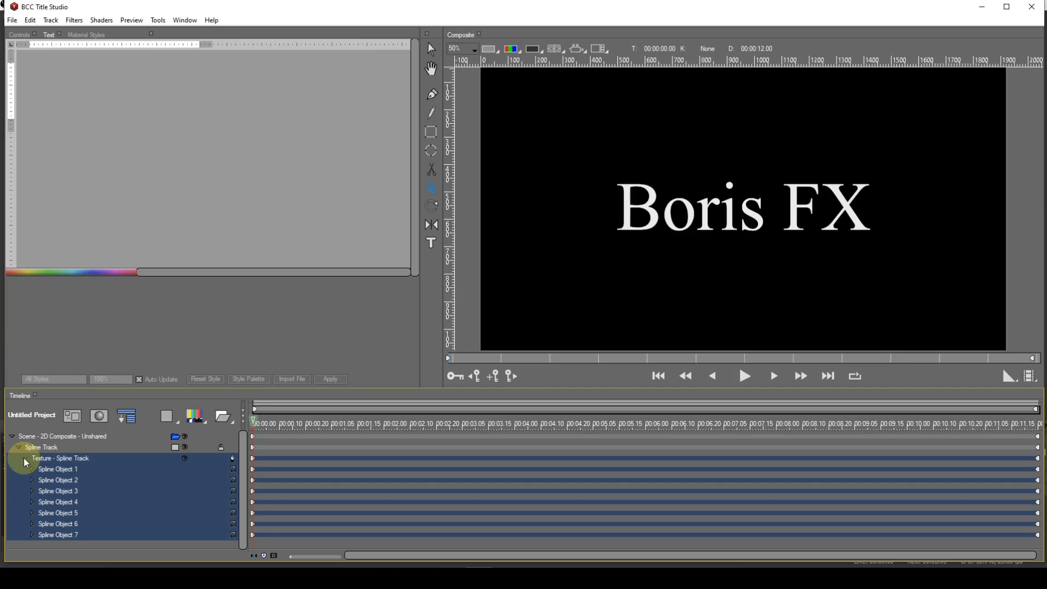
# Draw a rectangle spline in the Texture - Spline Track that encloses the whole Boris FX text with a margin
pyautogui.click(41, 448)
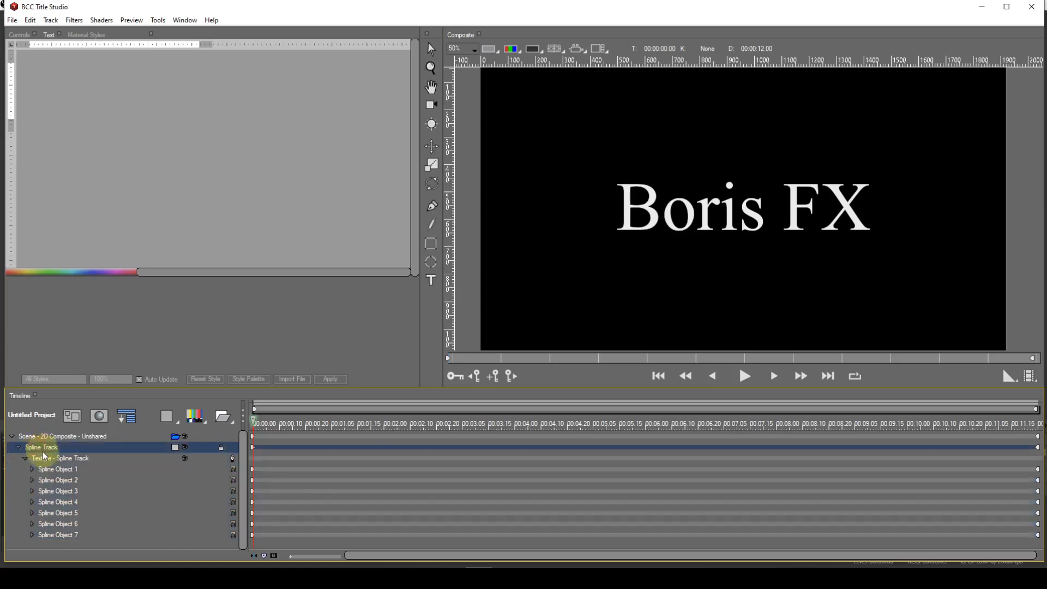
pyautogui.click(48, 460)
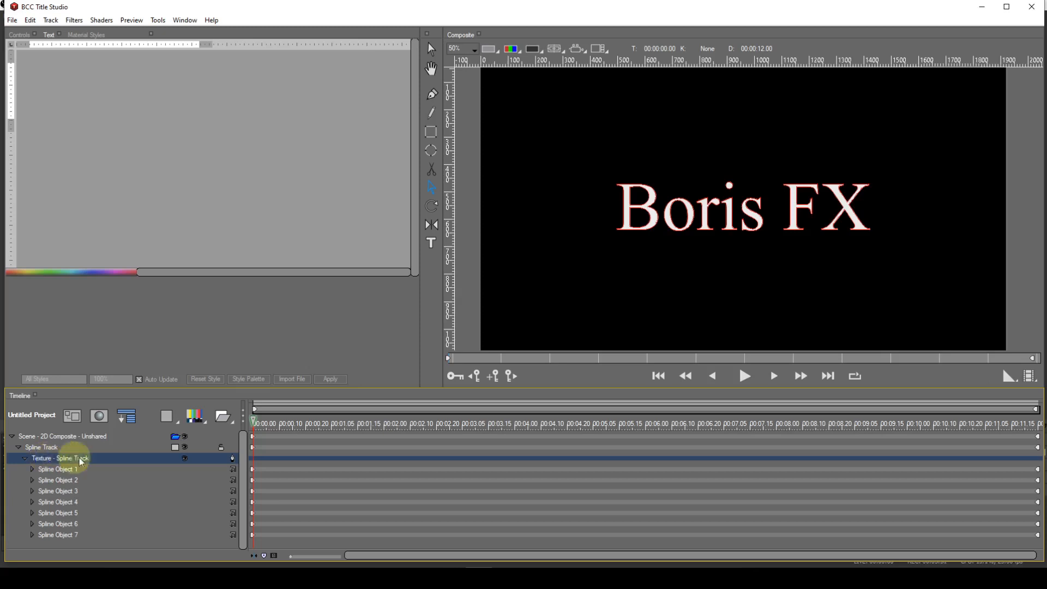
pyautogui.click(432, 134)
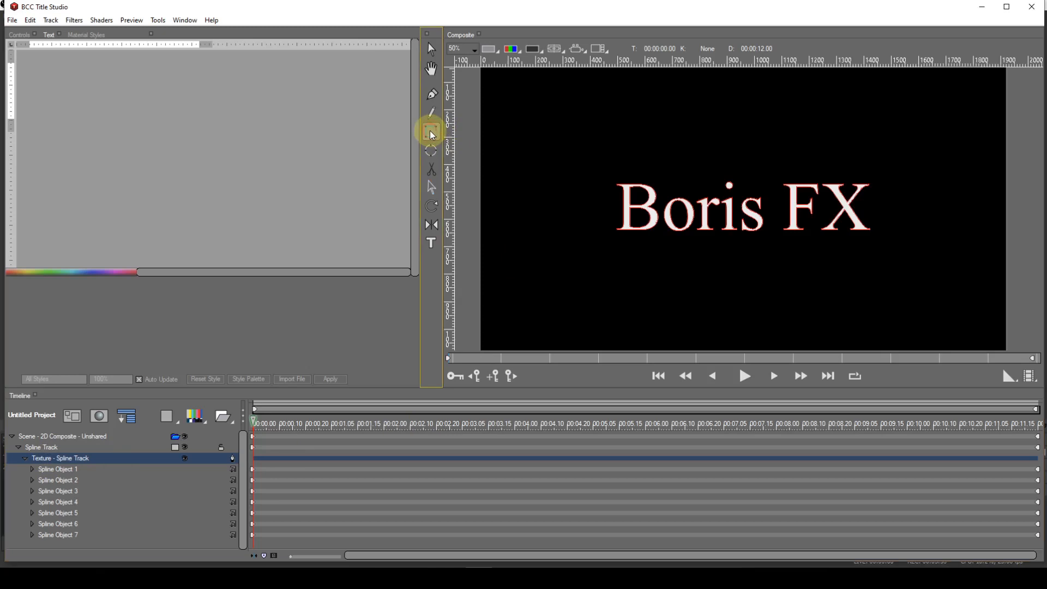
pyautogui.moveTo(584, 160); pyautogui.dragTo(906, 258)
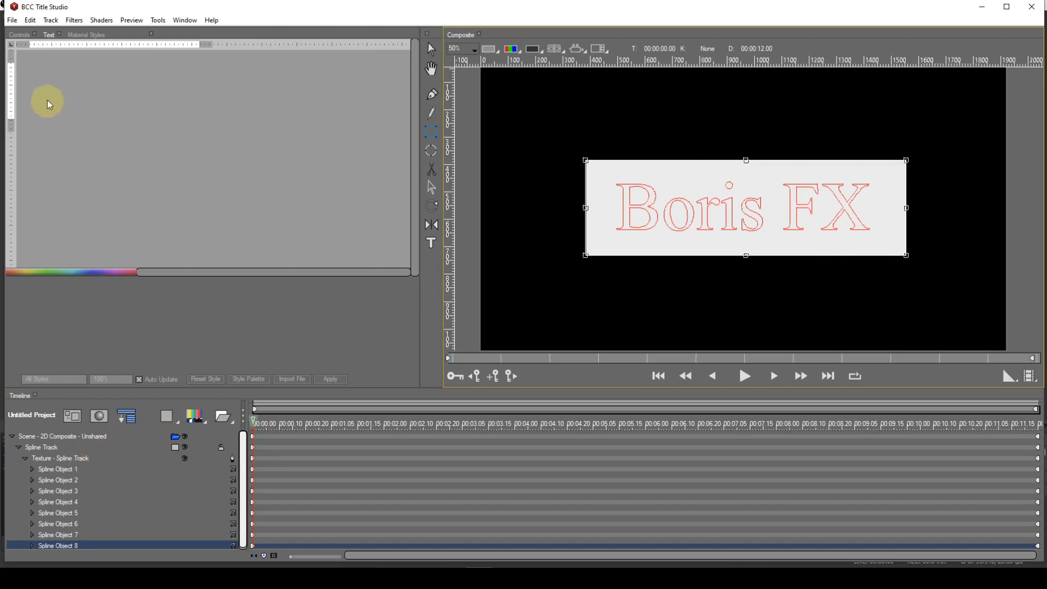
# Turn off the fill of the rectangle spline, Spline Object 8
pyautogui.click(20, 37)
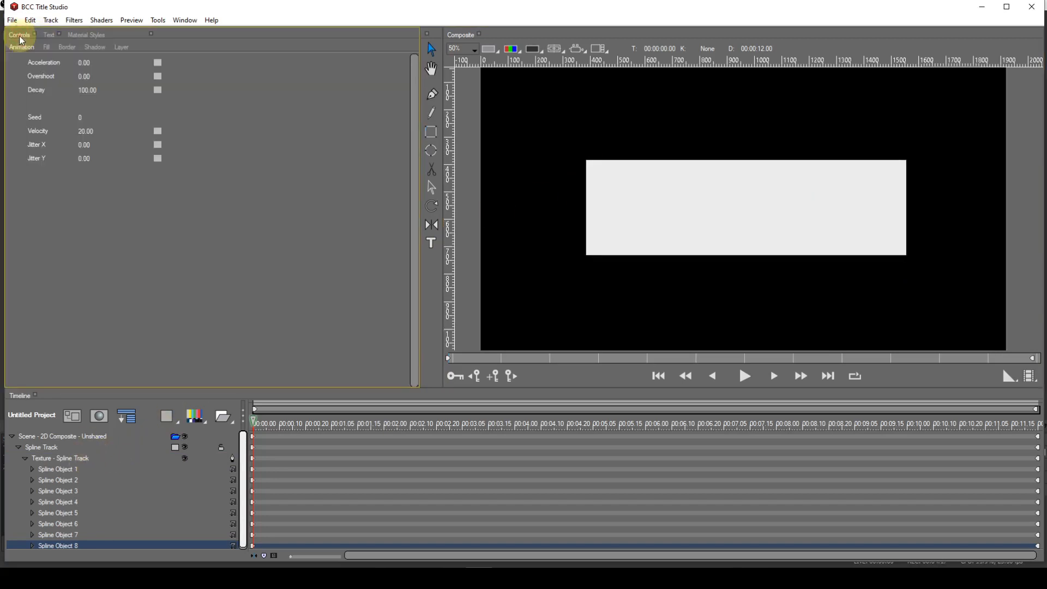
pyautogui.click(46, 48)
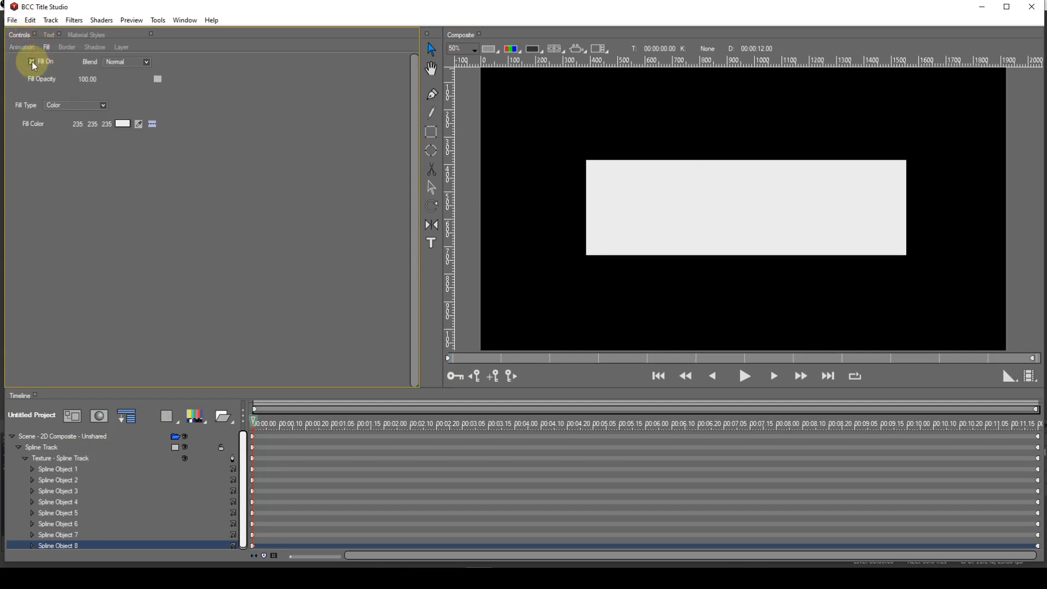
pyautogui.click(33, 64)
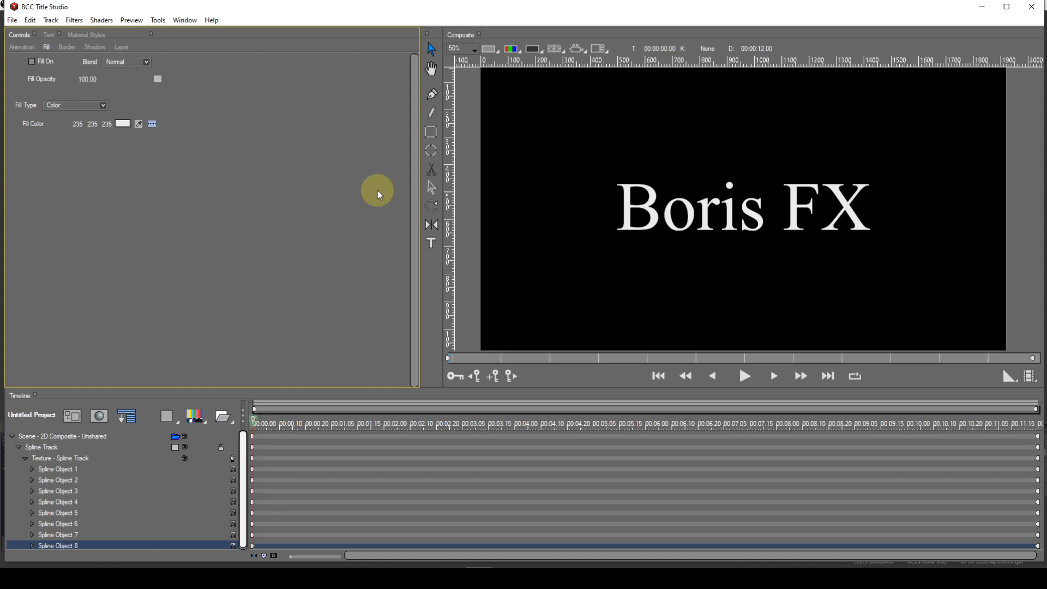
# Select all letter splines and the rectangle in the texture track and combine their contours into one path
pyautogui.click(87, 458)
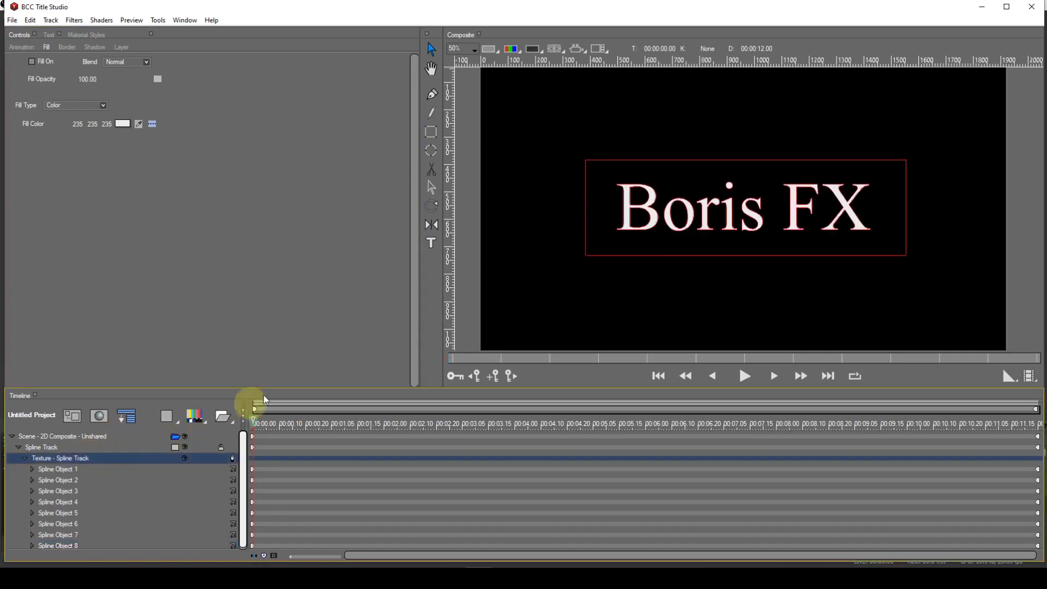
pyautogui.click(546, 154)
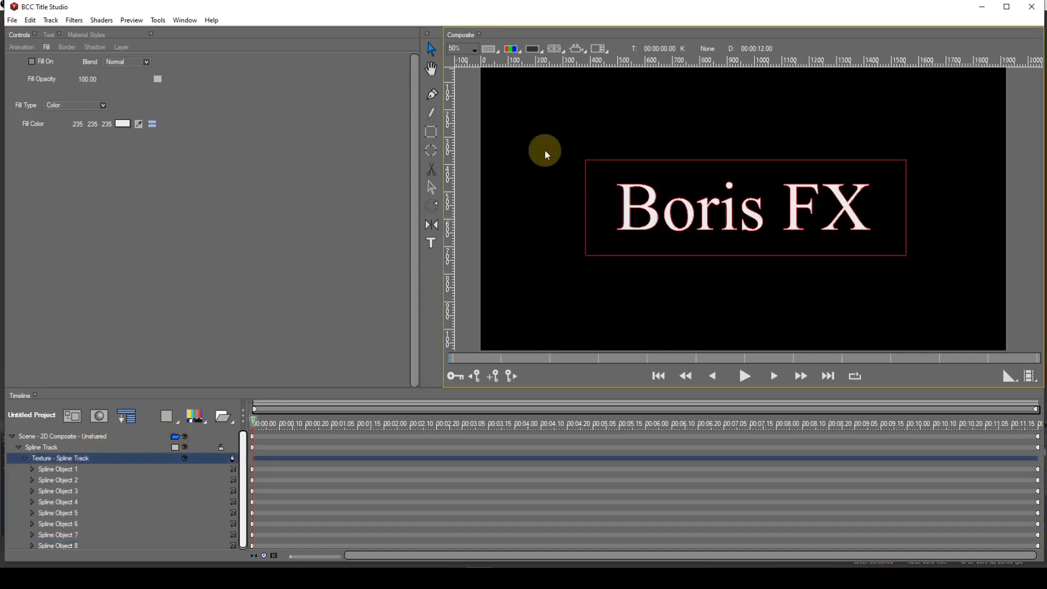
pyautogui.hotkey('ctrl', 'a')
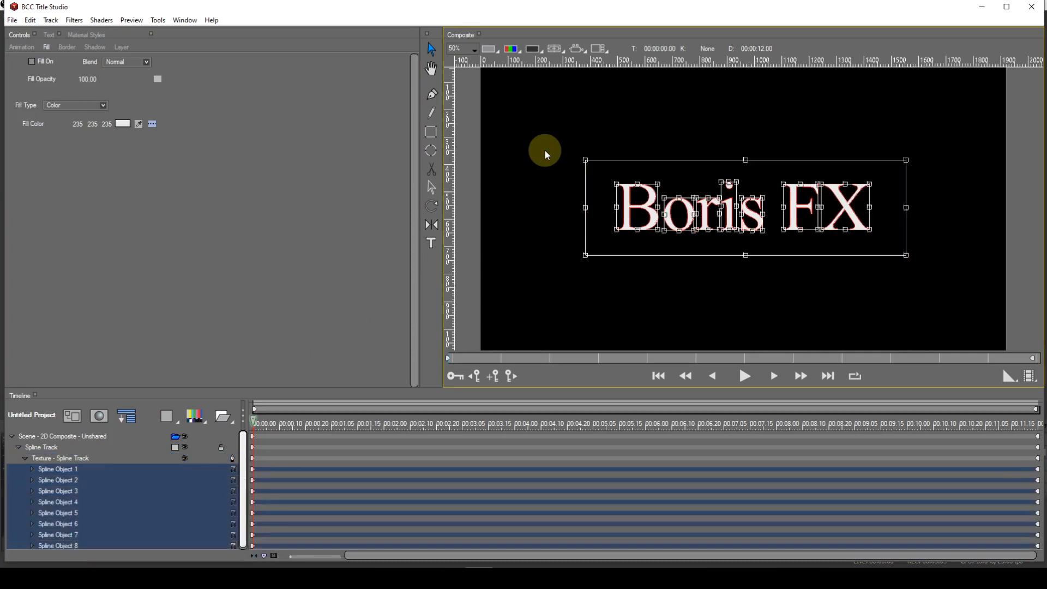
pyautogui.click(158, 20)
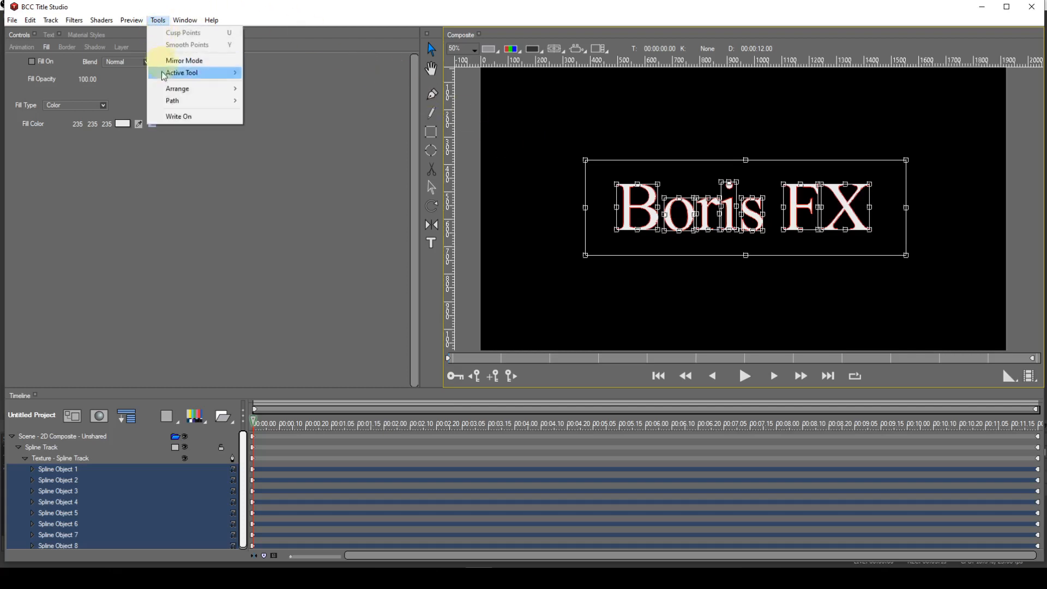
pyautogui.moveTo(166, 107)
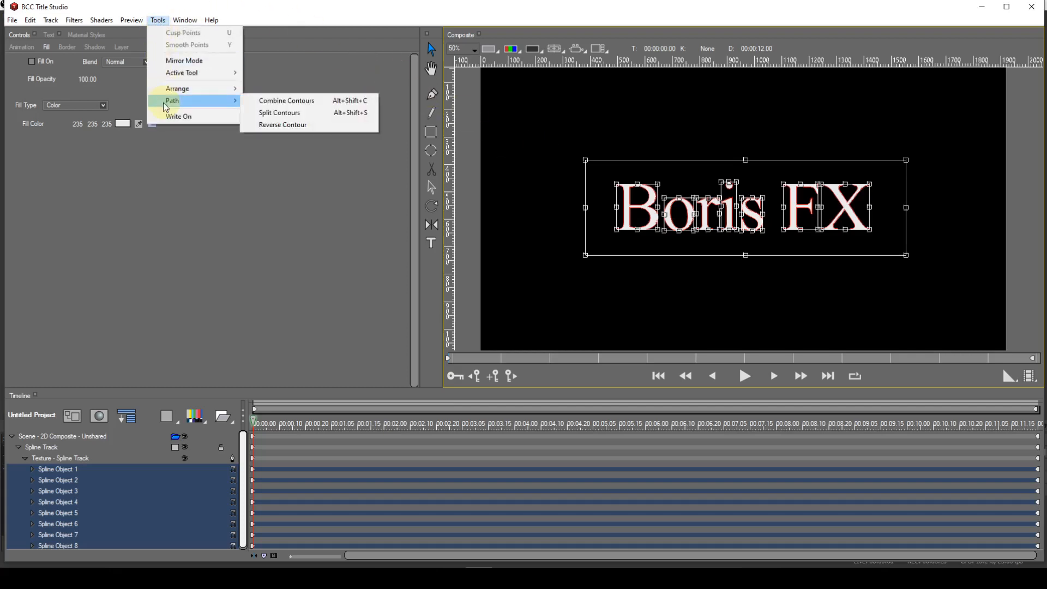
pyautogui.click(261, 102)
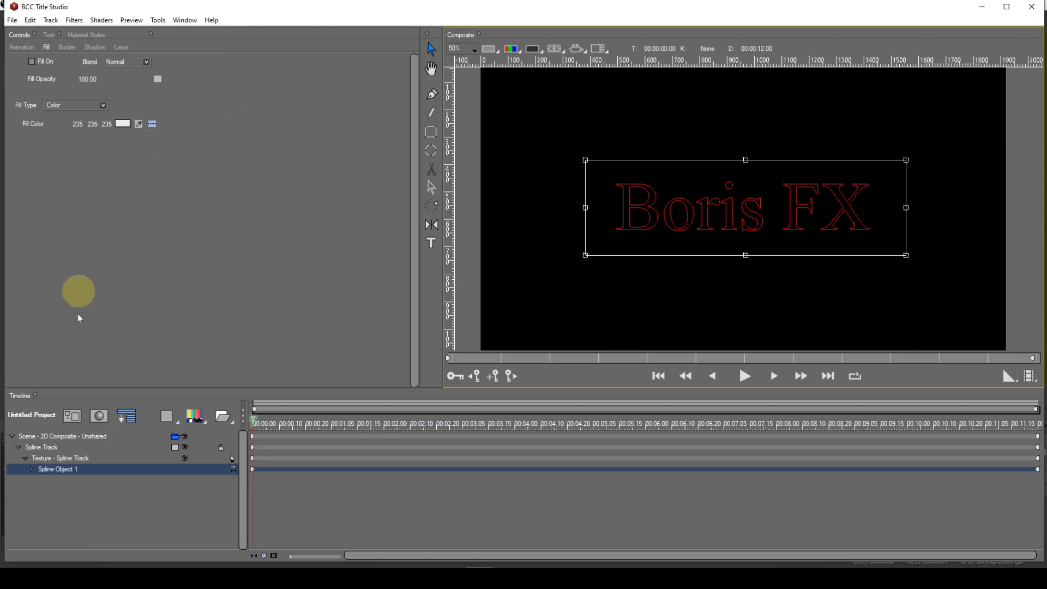
# Change the Spline Track's shape to Extrusion and turn on the fill of its nested Spline Track
pyautogui.click(54, 451)
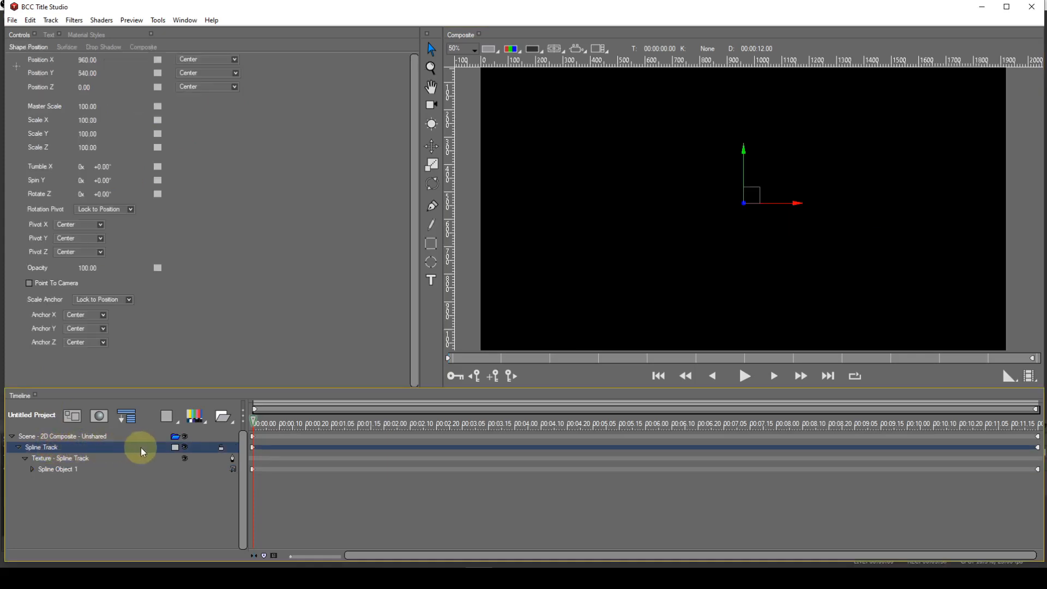
pyautogui.click(176, 450)
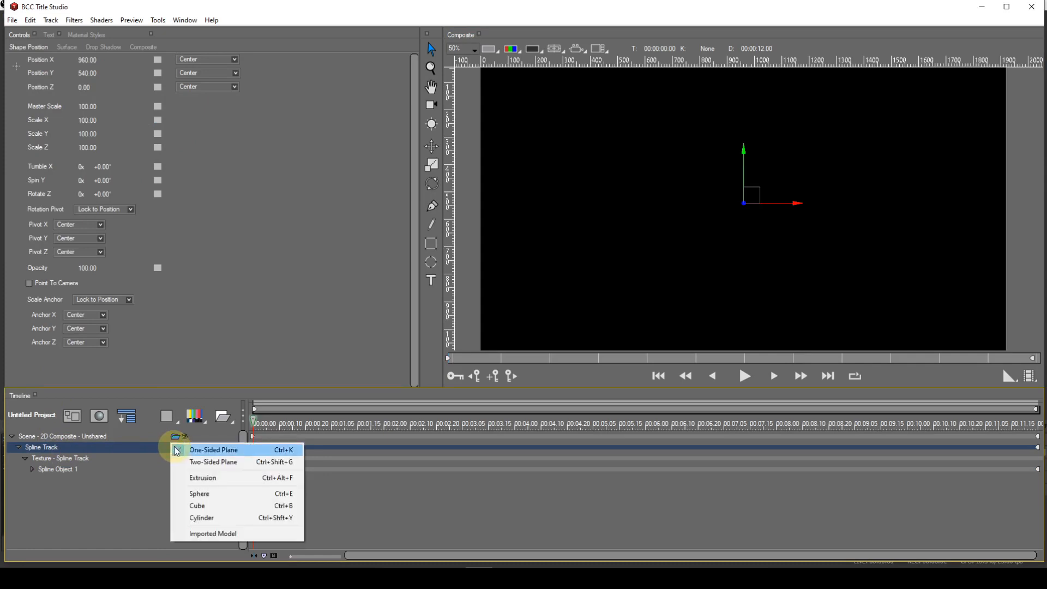
pyautogui.click(183, 478)
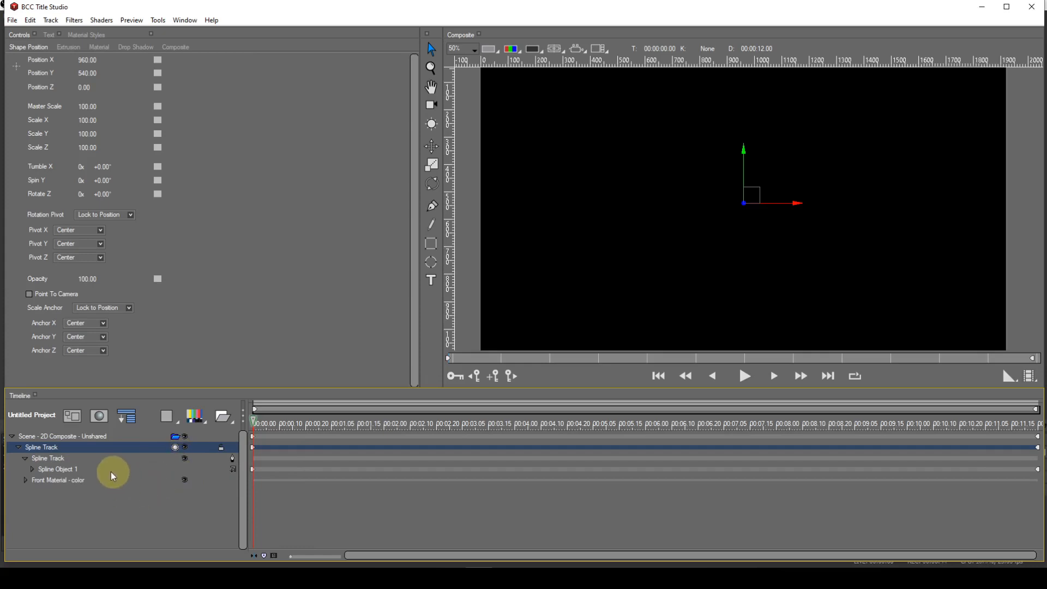
pyautogui.click(58, 461)
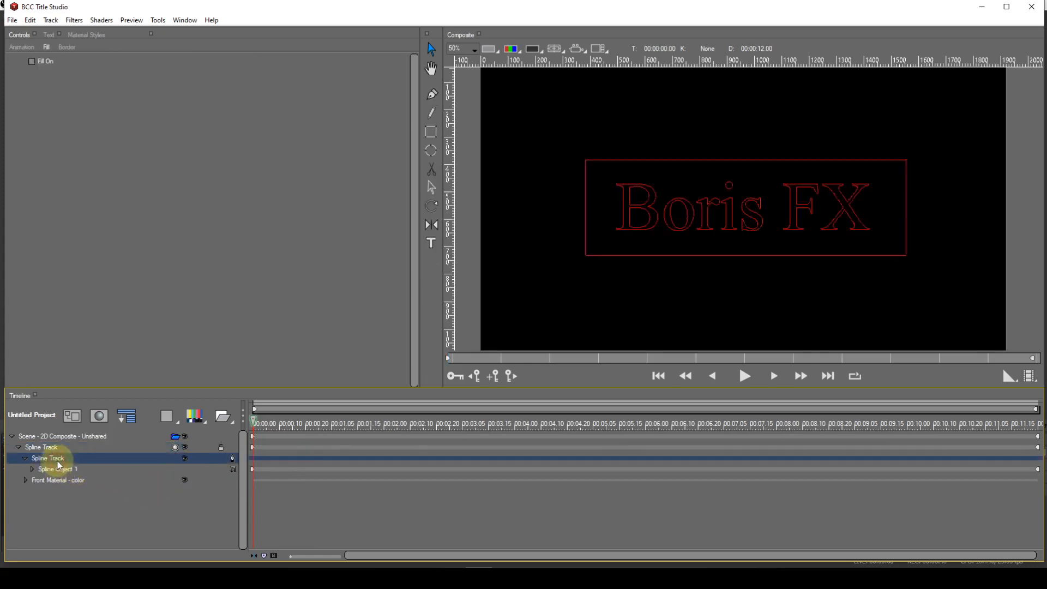
pyautogui.click(32, 61)
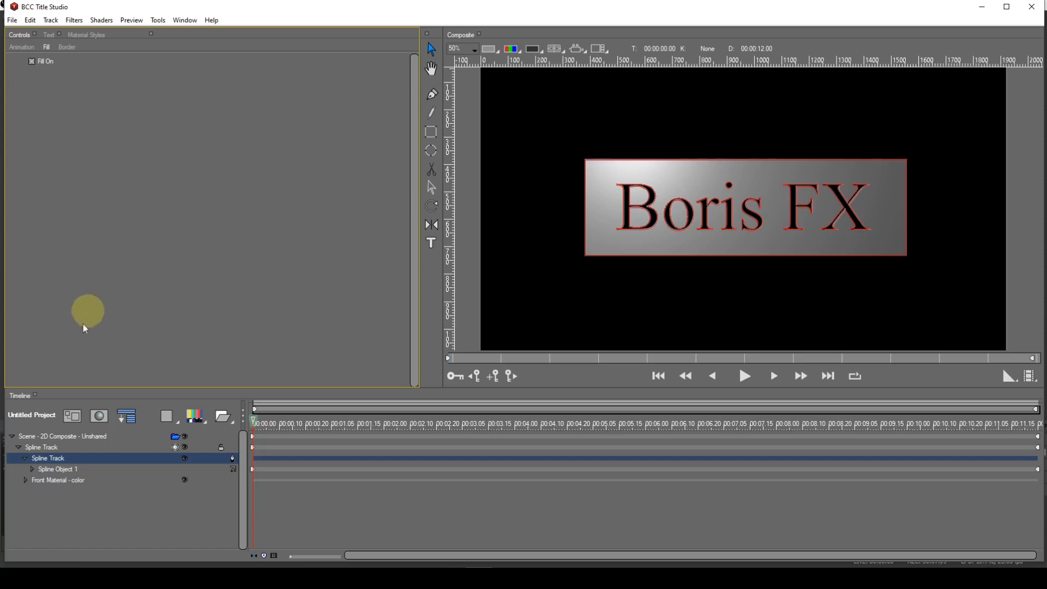
# Tilt the extruded plate with Tumble X to inspect the cut-out letters, and reset the rotation
pyautogui.click(41, 447)
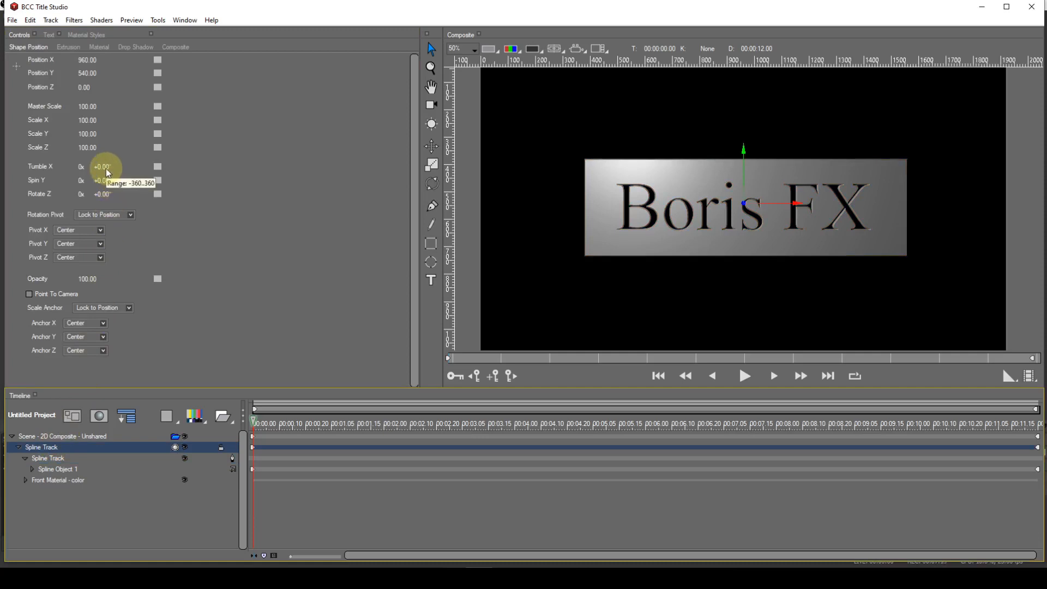
pyautogui.moveTo(108, 171)
pyautogui.mouseDown()
pyautogui.moveTo(156, 166)
pyautogui.moveTo(105, 165)
pyautogui.mouseUp()
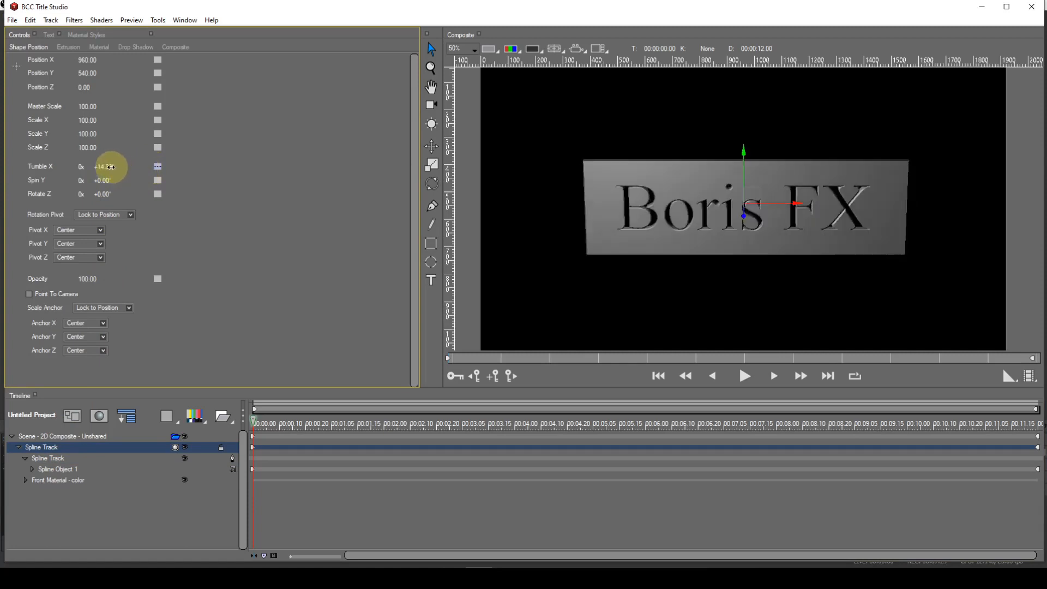
pyautogui.rightClick(160, 167)
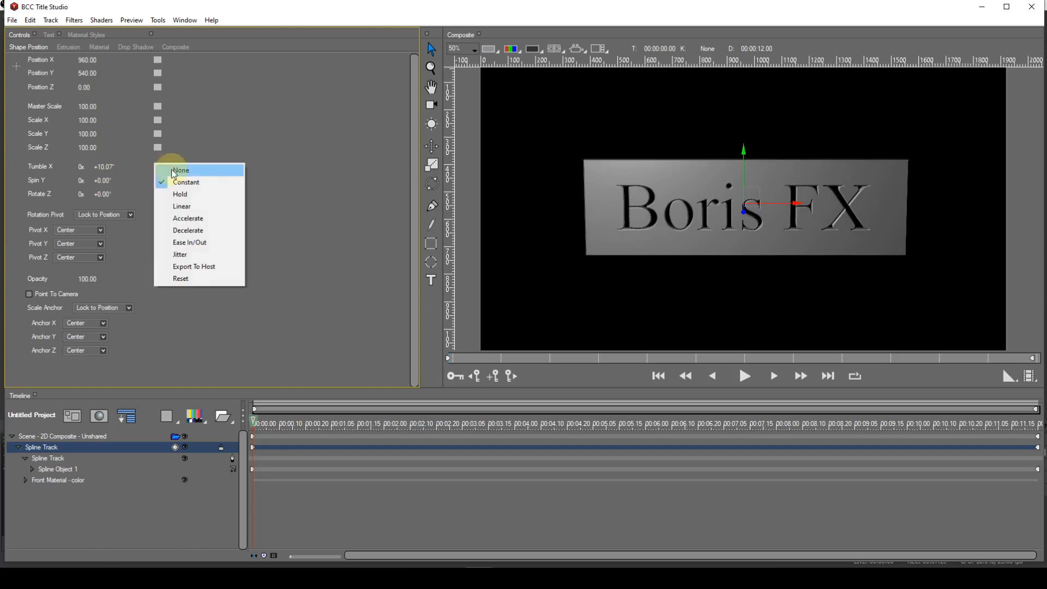
pyautogui.click(170, 169)
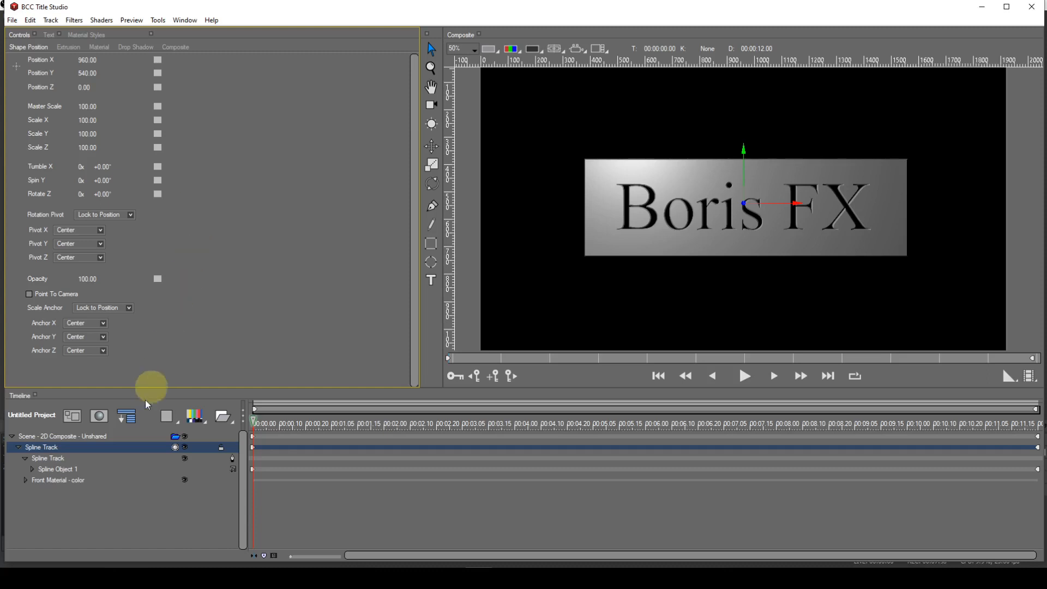
# Rename the extruded top-level Spline Track to Text
pyautogui.rightClick(50, 449)
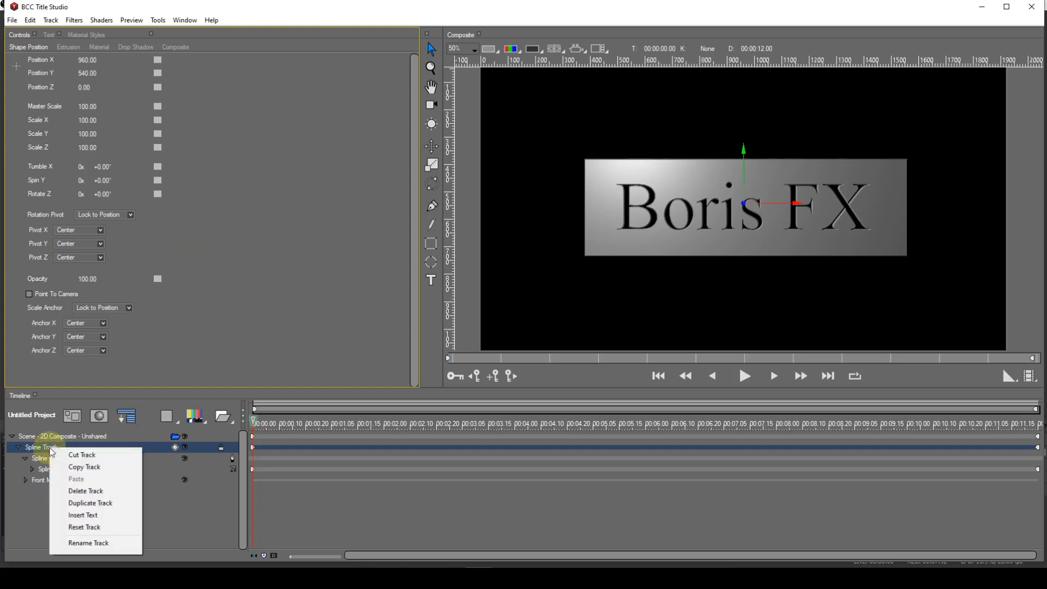
pyautogui.click(75, 544)
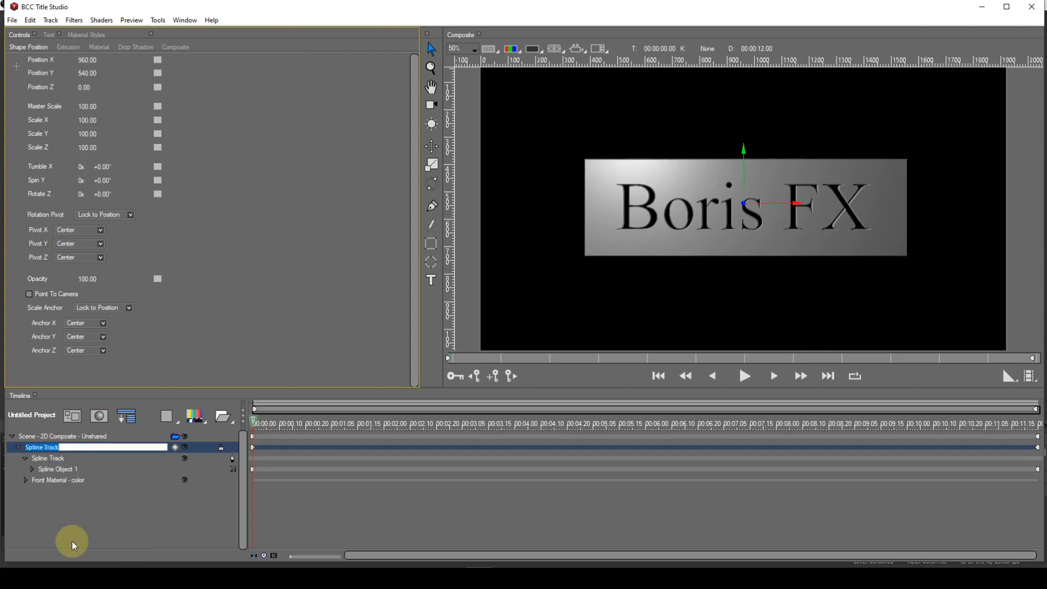
pyautogui.write('Text')
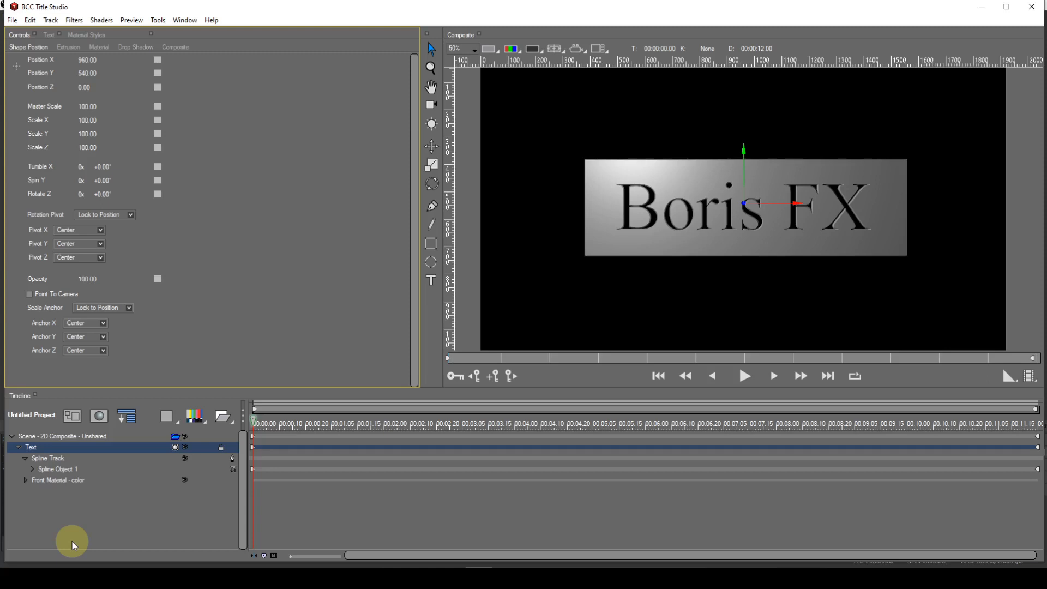
# Add a new Spline Object track and draw a rectangle covering the cut-out letters, slightly smaller than the plate
pyautogui.click(196, 415)
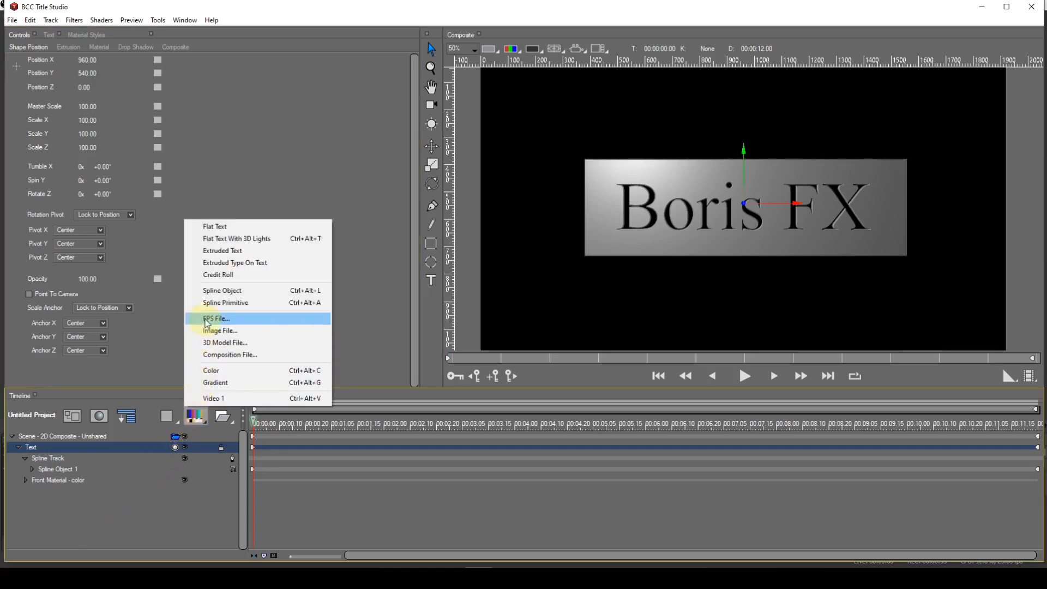
pyautogui.click(213, 293)
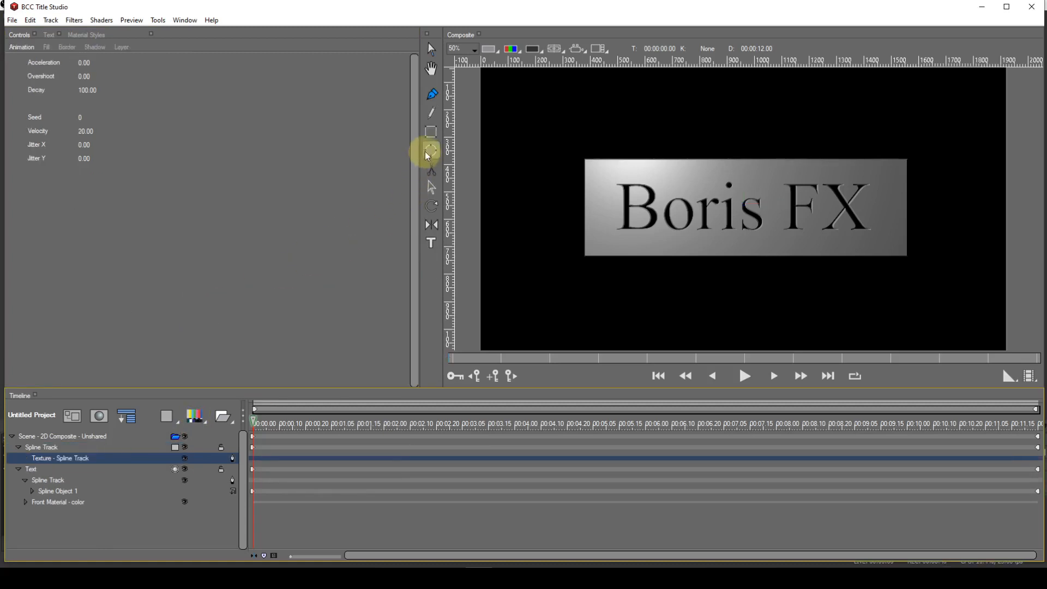
pyautogui.click(432, 134)
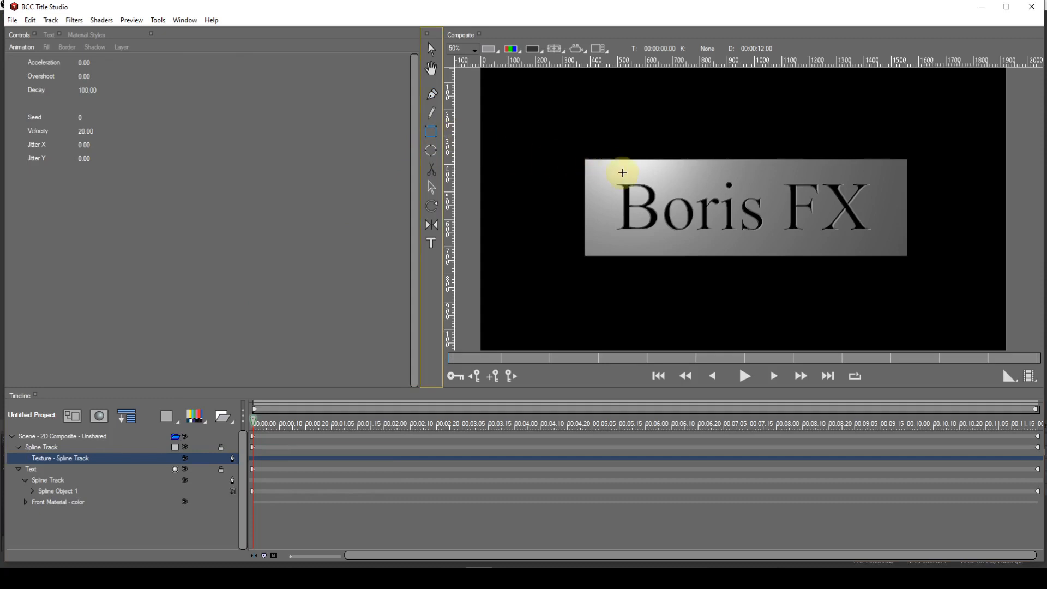
pyautogui.moveTo(606, 175)
pyautogui.mouseDown()
pyautogui.moveTo(883, 178)
pyautogui.moveTo(883, 245)
pyautogui.mouseUp()
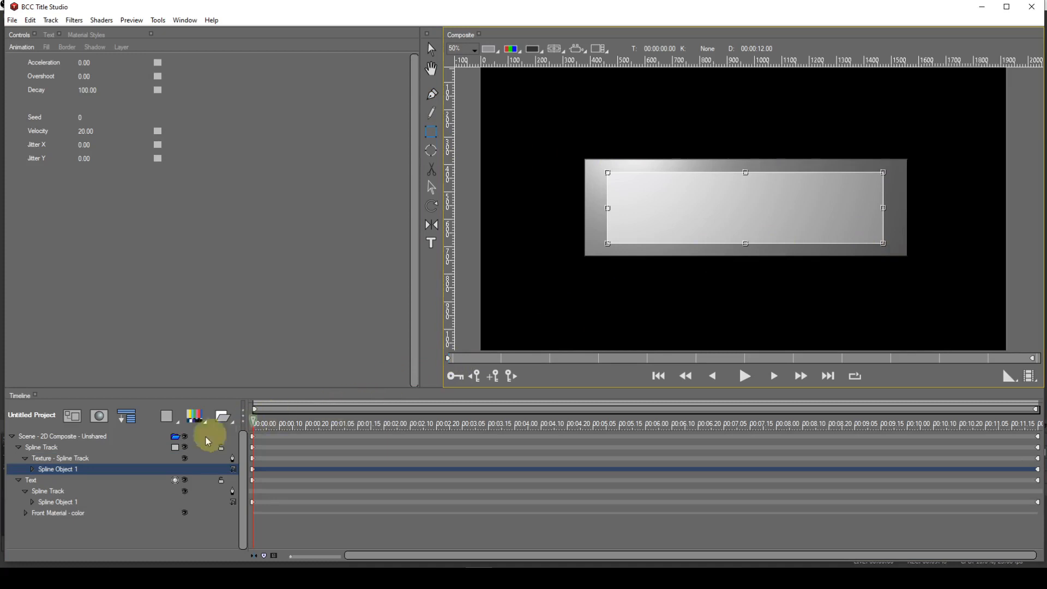
# Change the new rectangle's Spline Track from a one-sided plane to an Extrusion
pyautogui.click(177, 449)
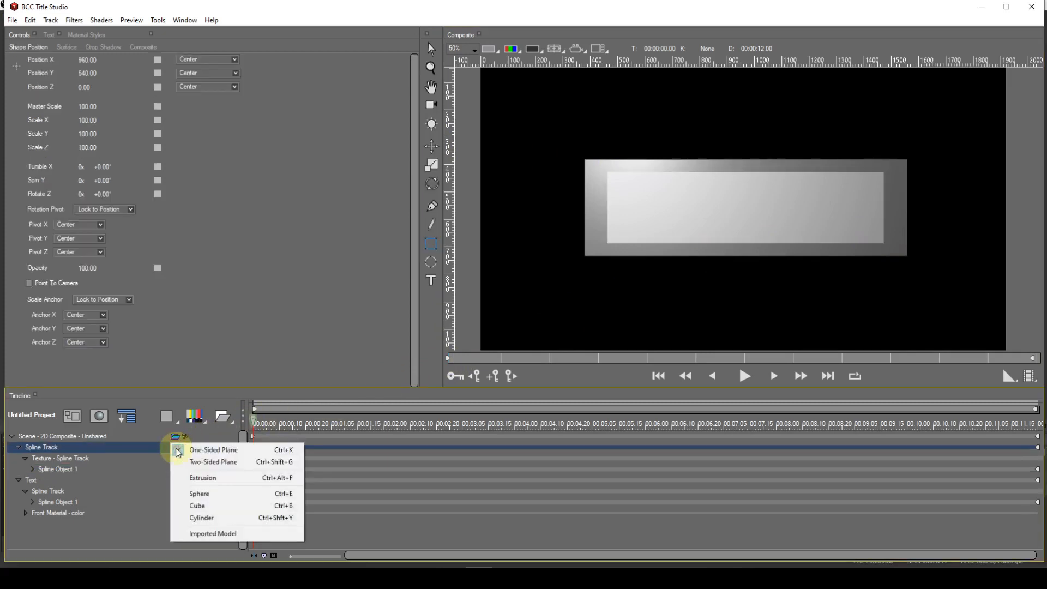
pyautogui.click(184, 478)
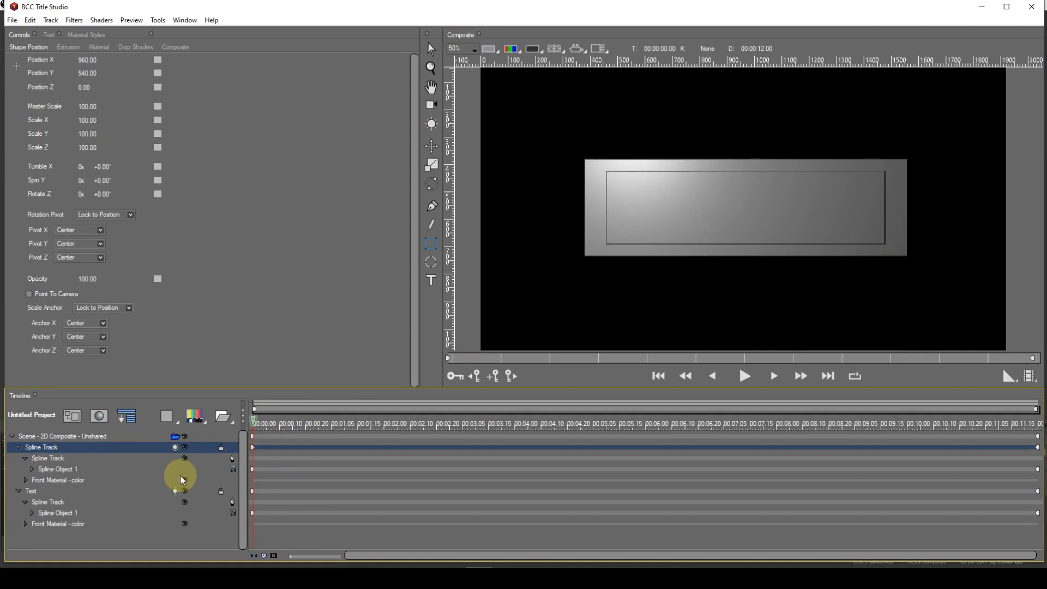
# Rename the new rectangle's top-level Spline Track to Text Background and move it below the Text track
pyautogui.rightClick(46, 450)
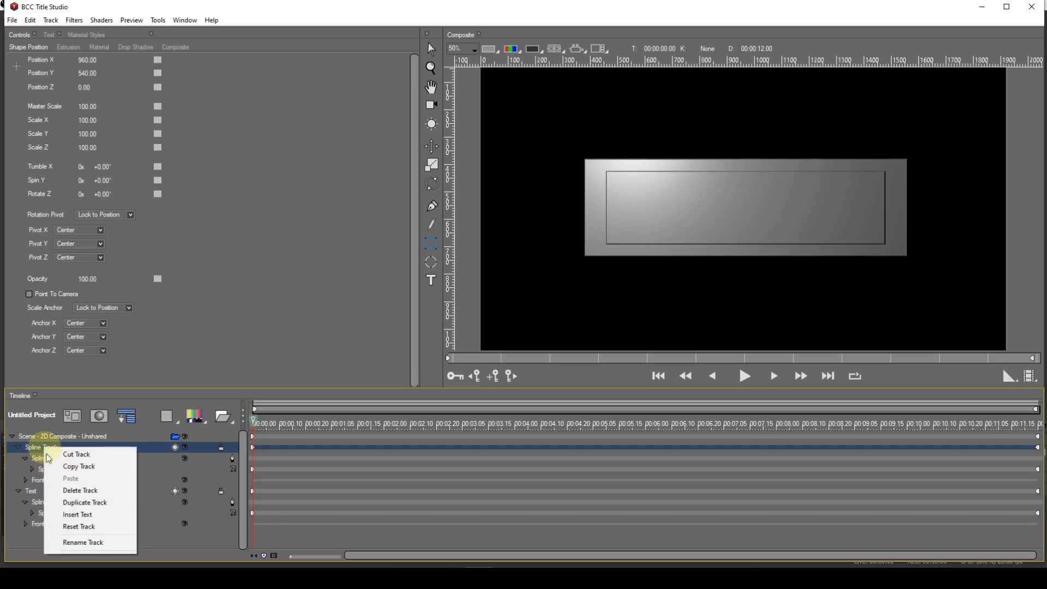
pyautogui.click(68, 543)
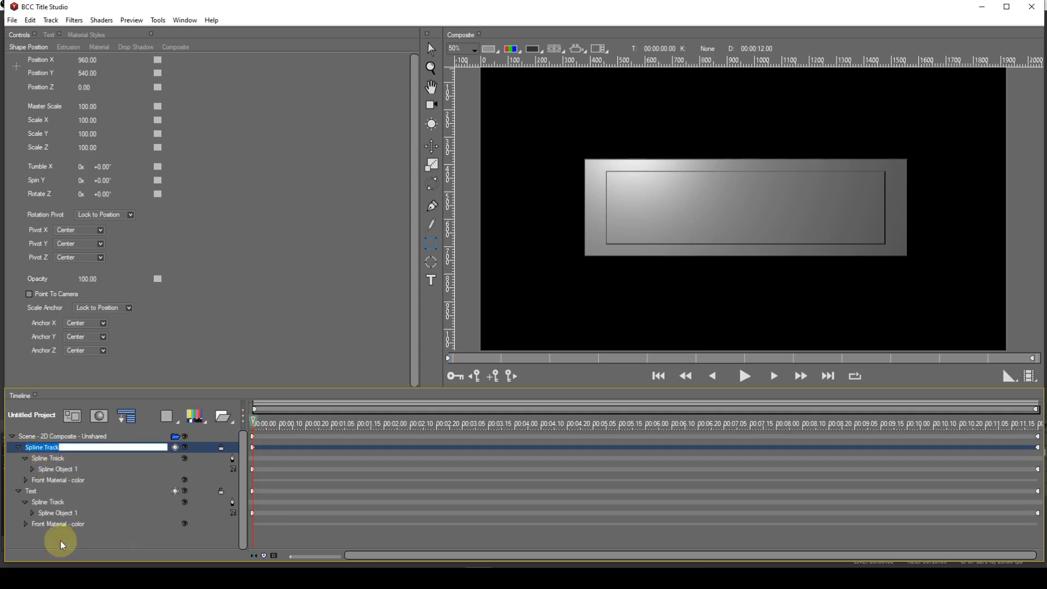
pyautogui.write('Text Background')
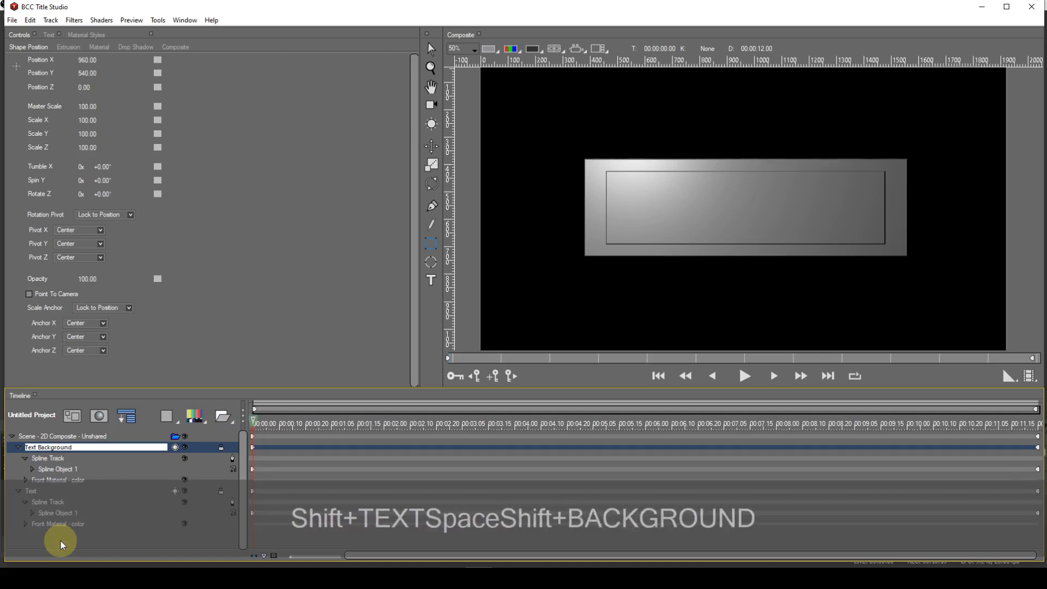
pyautogui.press('Return')
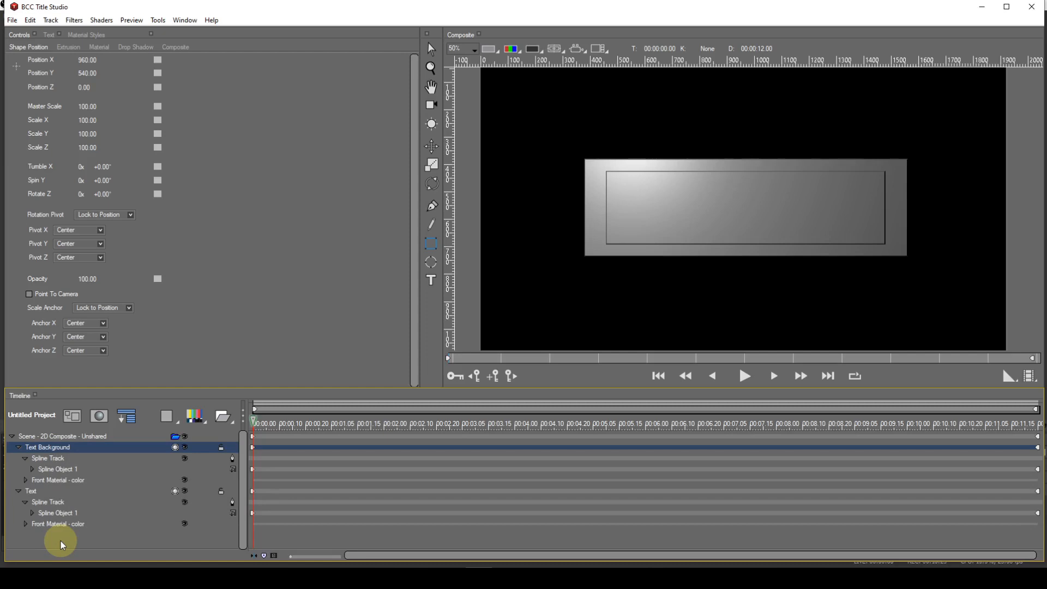
pyautogui.moveTo(77, 447); pyautogui.dragTo(70, 535)
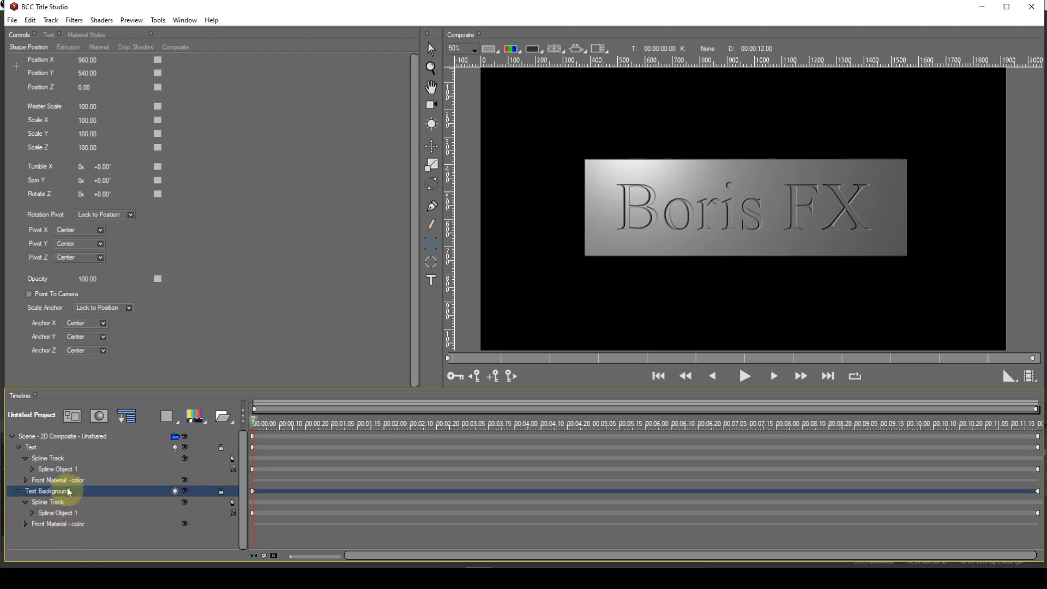
# Tilt the whole scene to about -33° with Tumble X, examine the cut-out letters up close, and reset the rotation
pyautogui.click(66, 436)
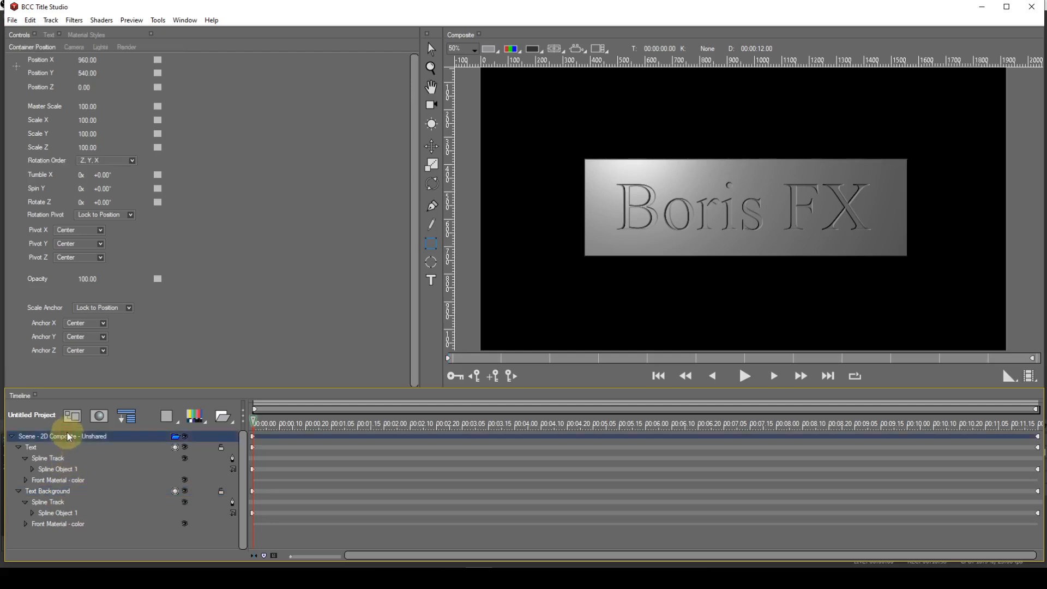
pyautogui.moveTo(107, 173)
pyautogui.mouseDown()
pyautogui.moveTo(124, 173)
pyautogui.moveTo(95, 178)
pyautogui.mouseUp()
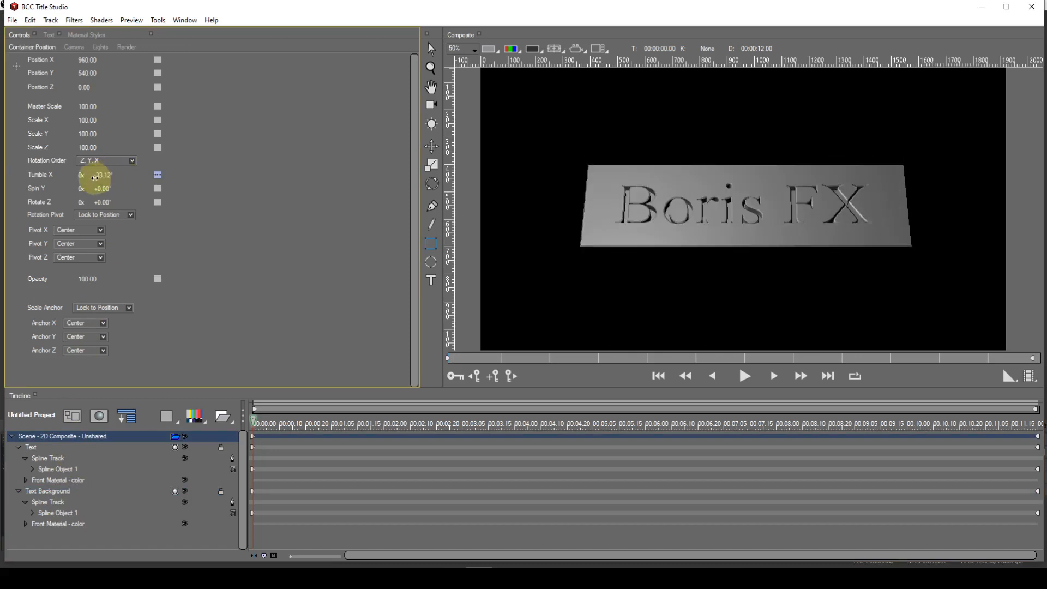
pyautogui.scroll(1, 618, 258)
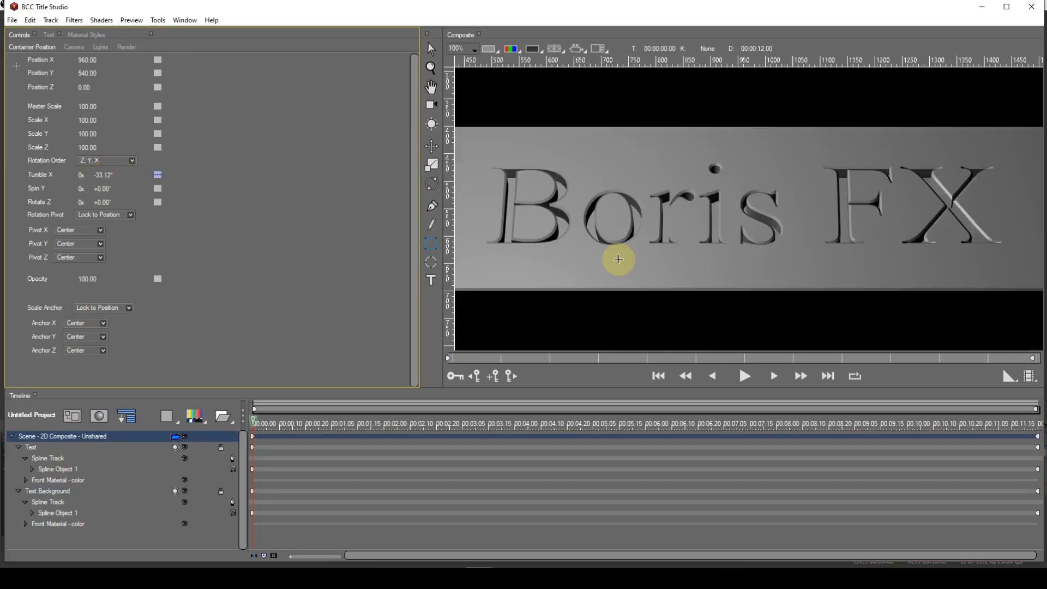
pyautogui.scroll(1, 619, 259)
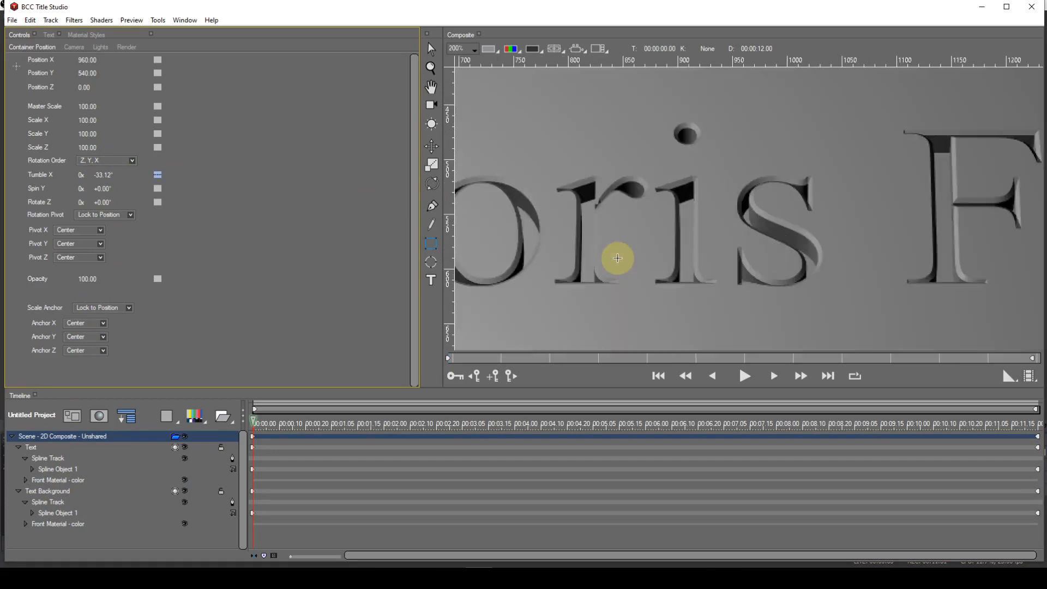
pyautogui.click(431, 87)
pyautogui.moveTo(607, 222); pyautogui.dragTo(871, 224)
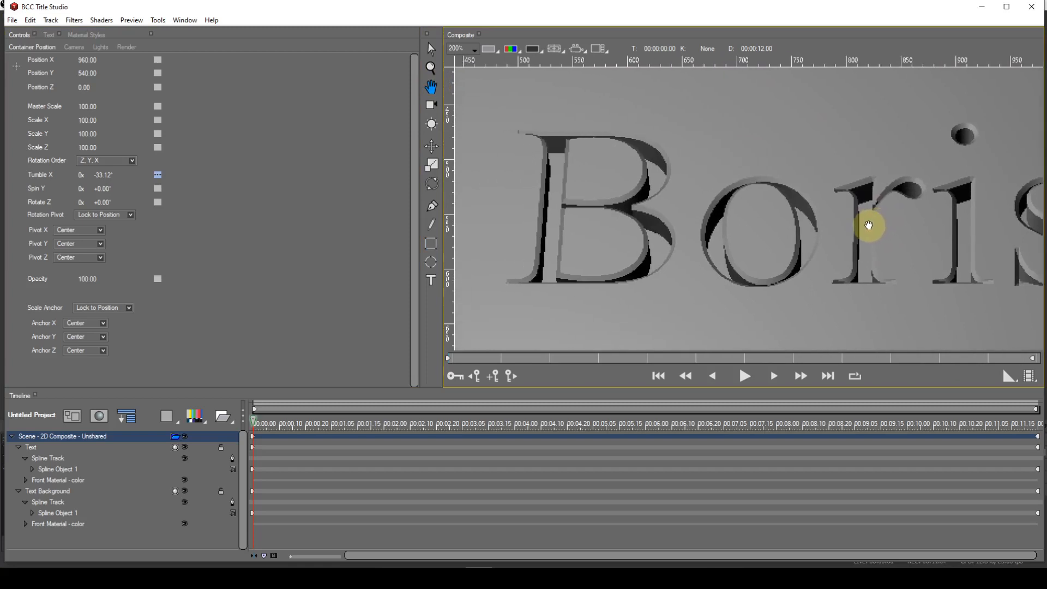
pyautogui.scroll(-1, 814, 226)
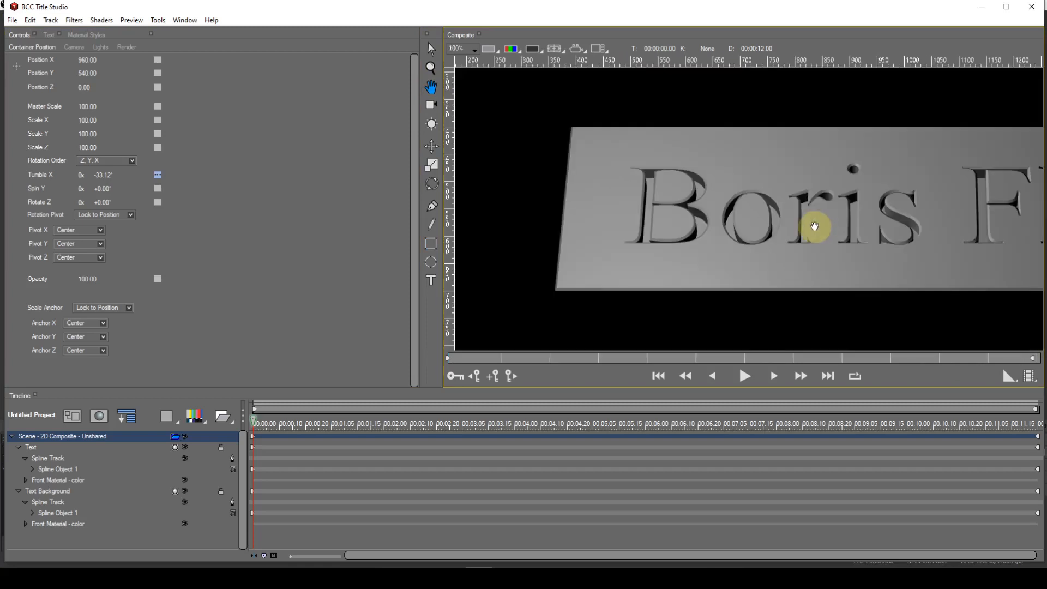
pyautogui.scroll(1, 814, 226)
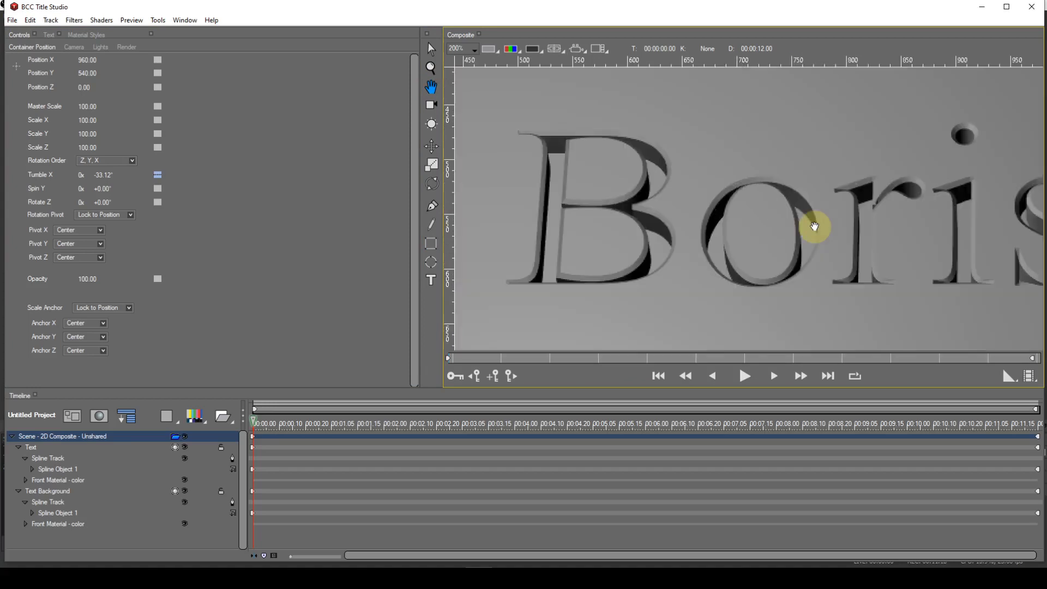
pyautogui.scroll(-1, 814, 226)
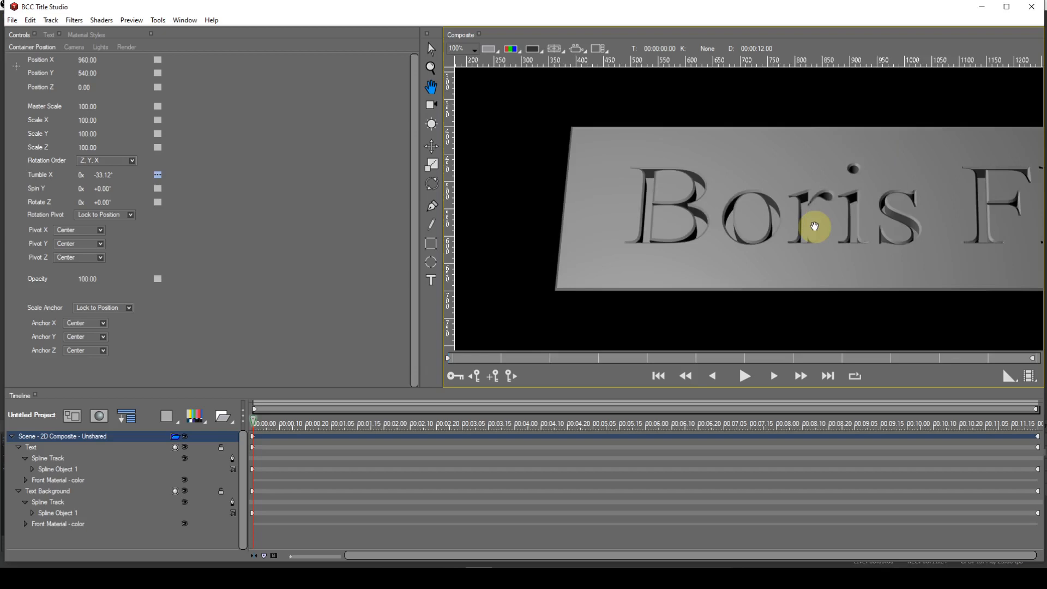
pyautogui.scroll(-1, 814, 226)
pyautogui.moveTo(794, 269); pyautogui.dragTo(744, 275)
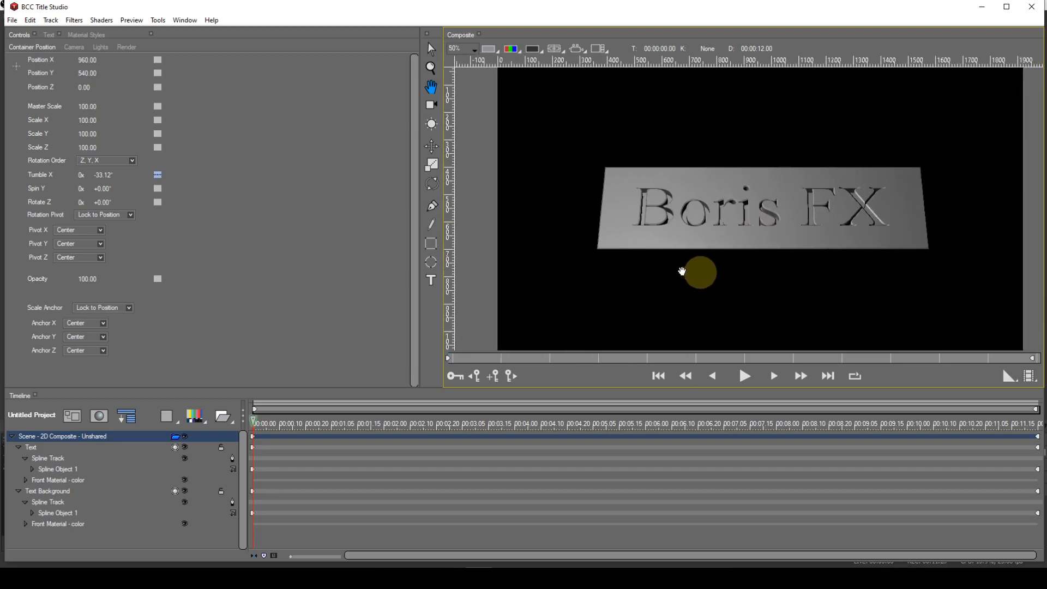
pyautogui.click(431, 48)
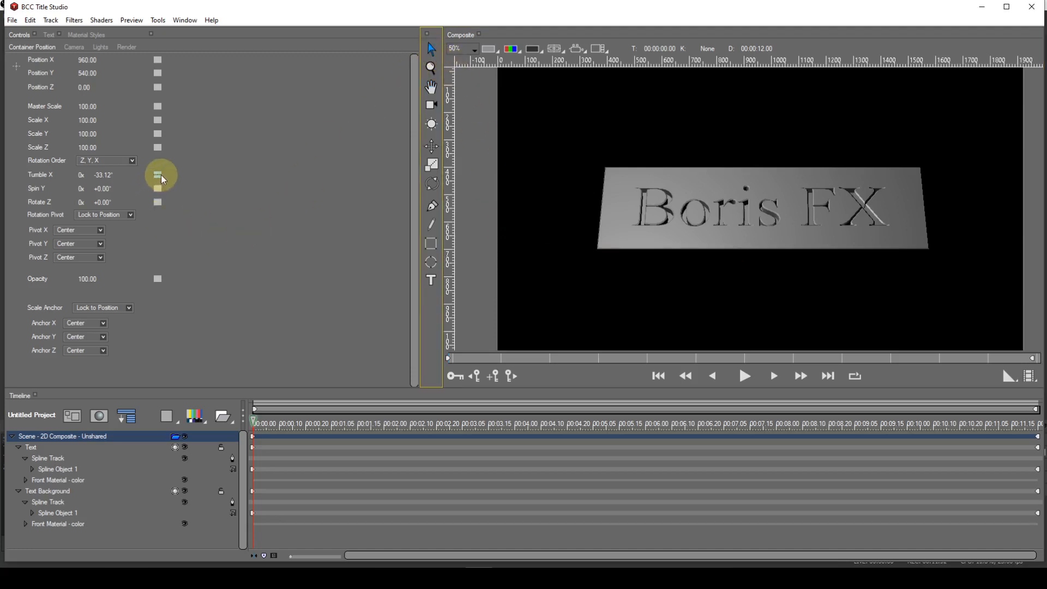
pyautogui.rightClick(161, 175)
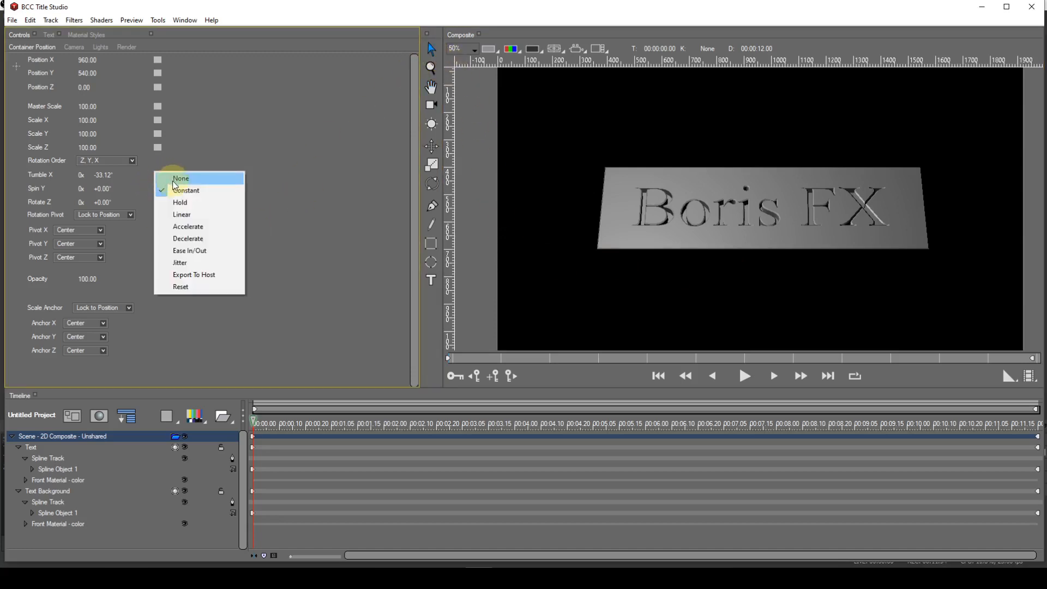
pyautogui.click(173, 178)
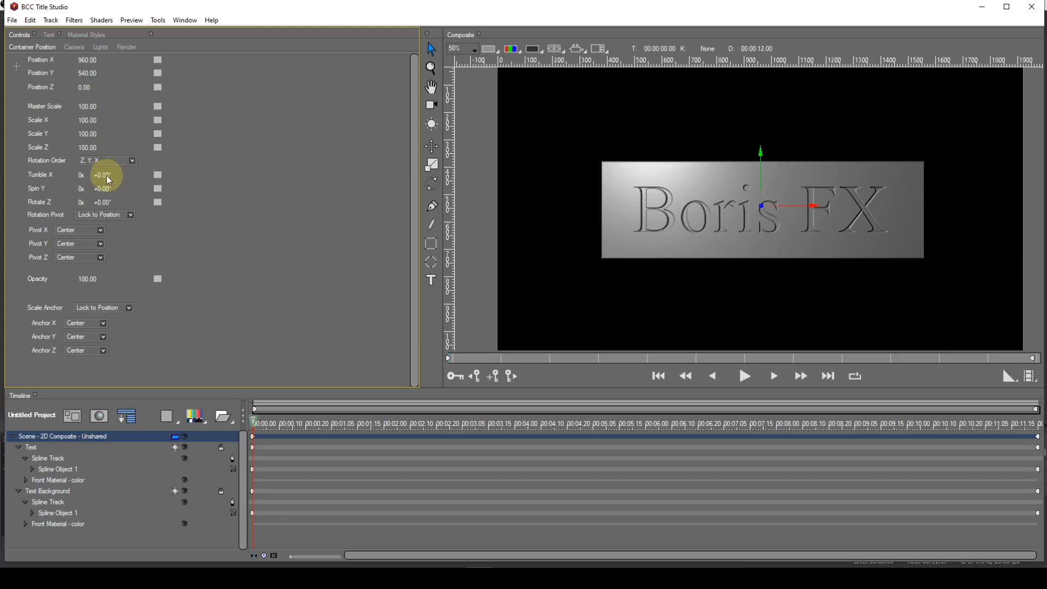
# Tilt the scene the opposite way to about 17° with Tumble X to check the letters, and reset the rotation
pyautogui.moveTo(107, 174)
pyautogui.mouseDown()
pyautogui.moveTo(164, 172)
pyautogui.moveTo(109, 171)
pyautogui.mouseUp()
pyautogui.click(157, 177)
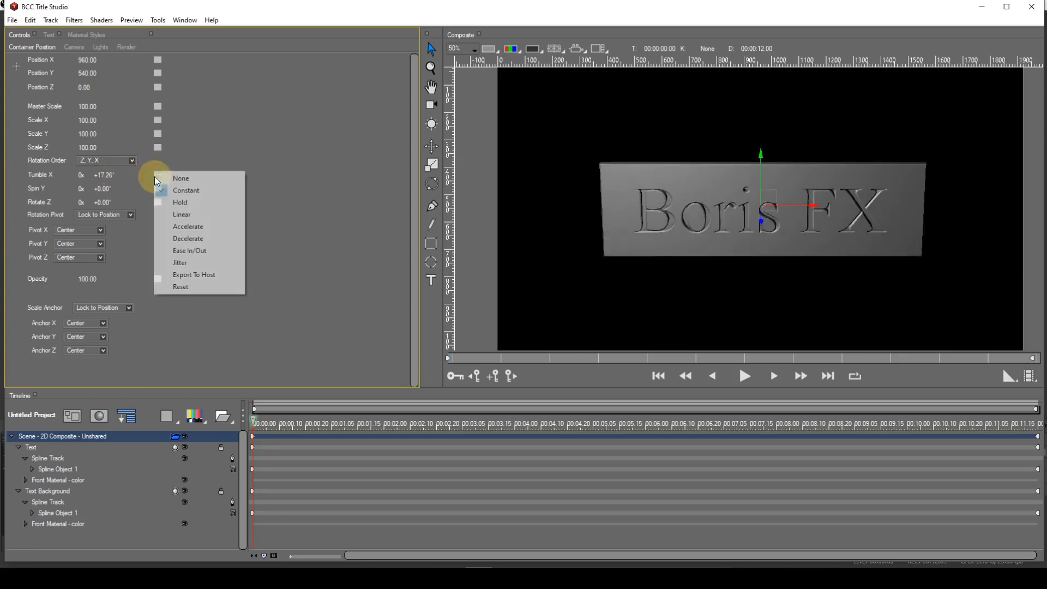
pyautogui.click(172, 177)
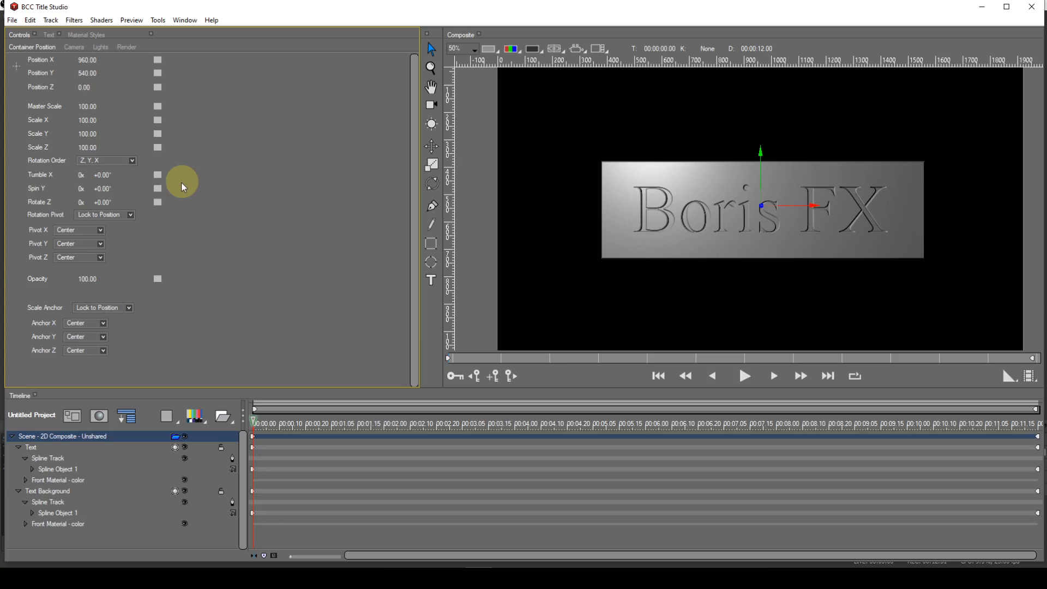
# Switch the scene from 2D Composite to 3D Render and set its Tumble X to 45°
pyautogui.rightClick(115, 439)
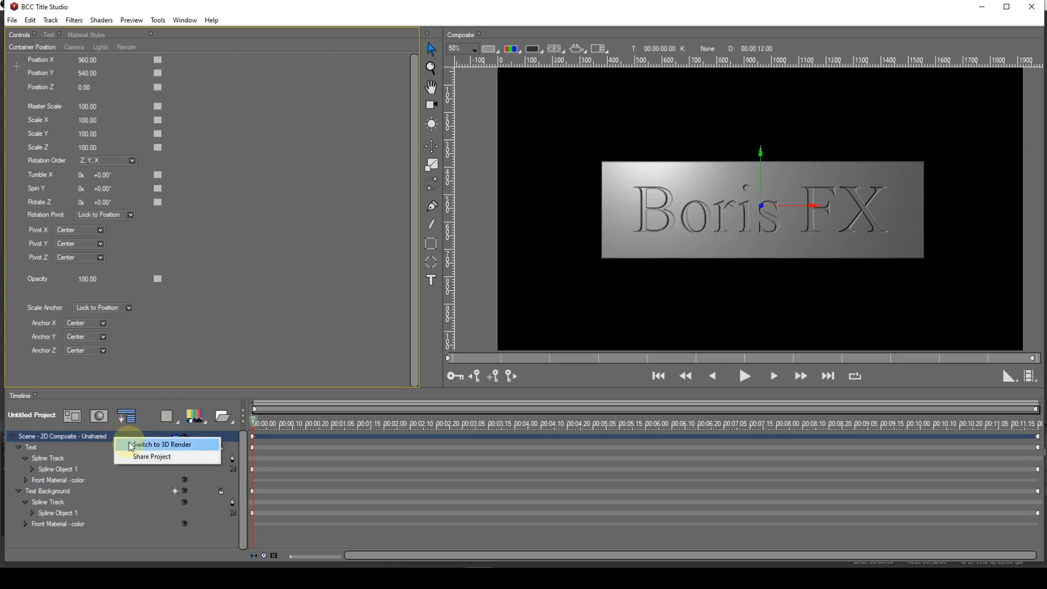
pyautogui.click(131, 444)
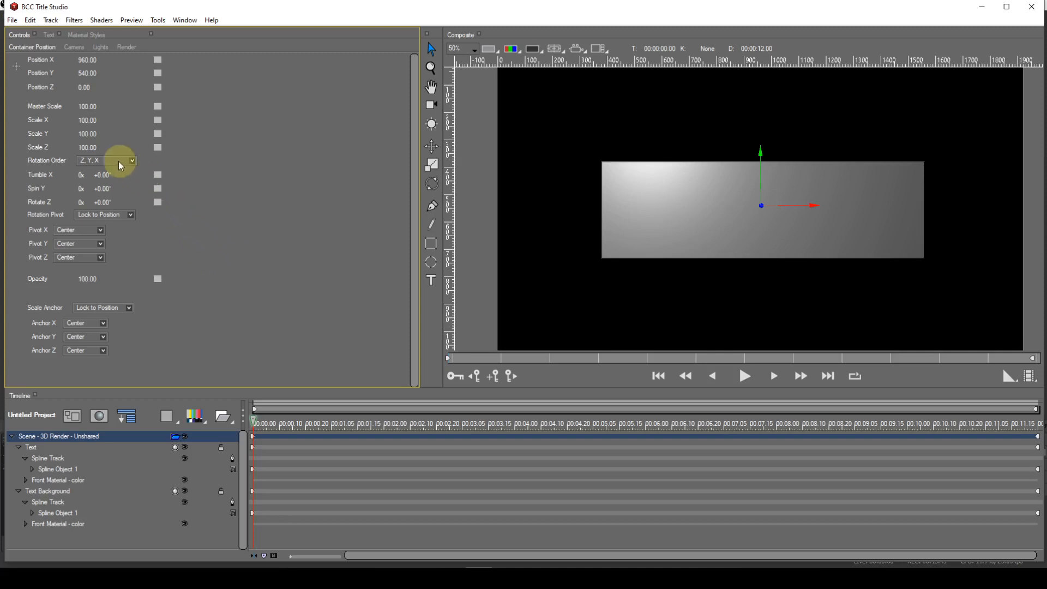
pyautogui.click(109, 174)
pyautogui.write('45')
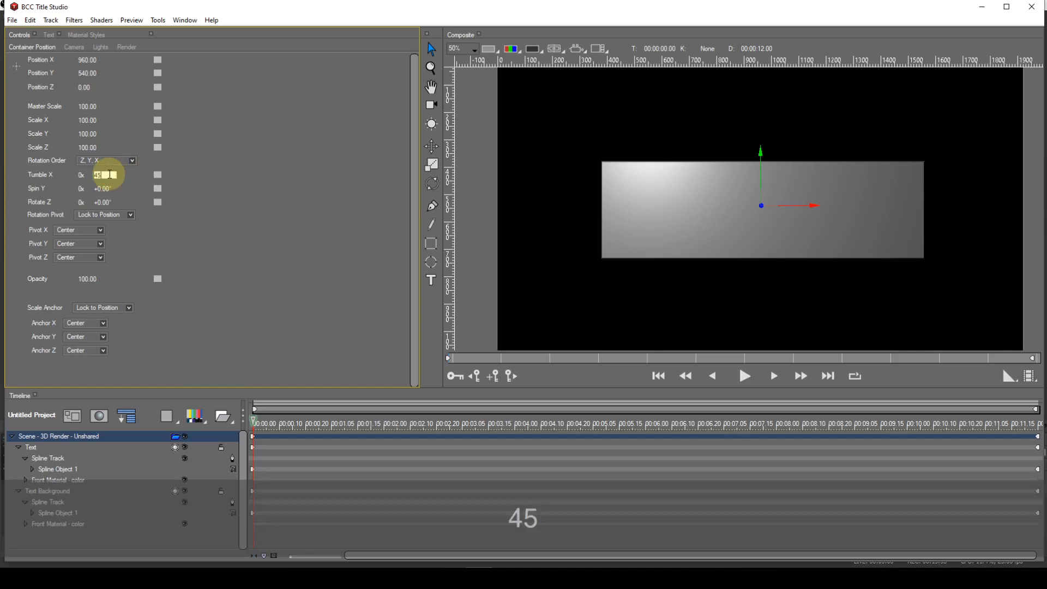
pyautogui.press('Return')
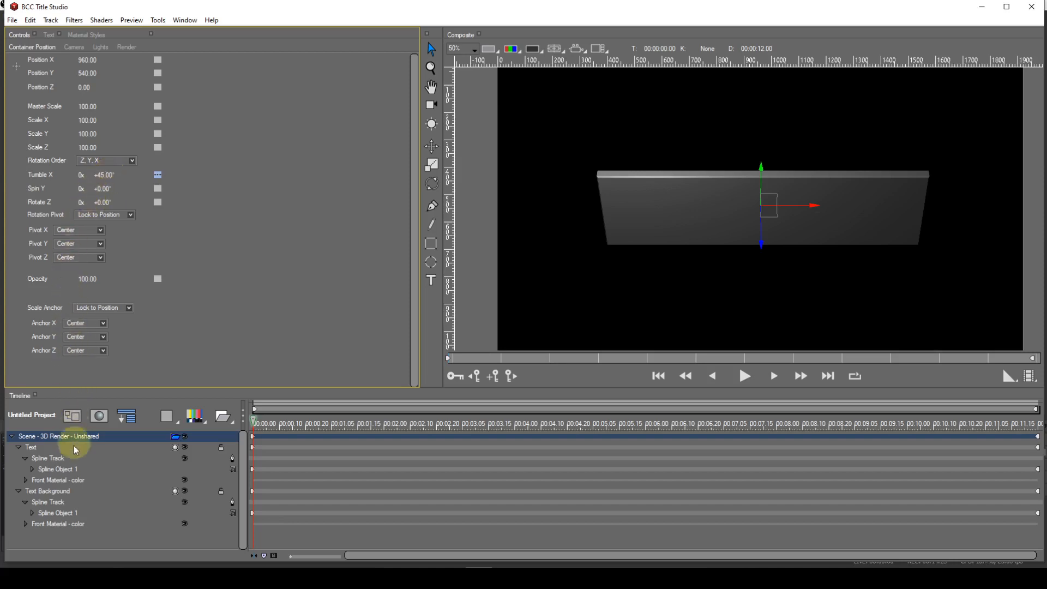
# Push the Text Background track back along its Z axis to a Position Z of about 21
pyautogui.click(67, 491)
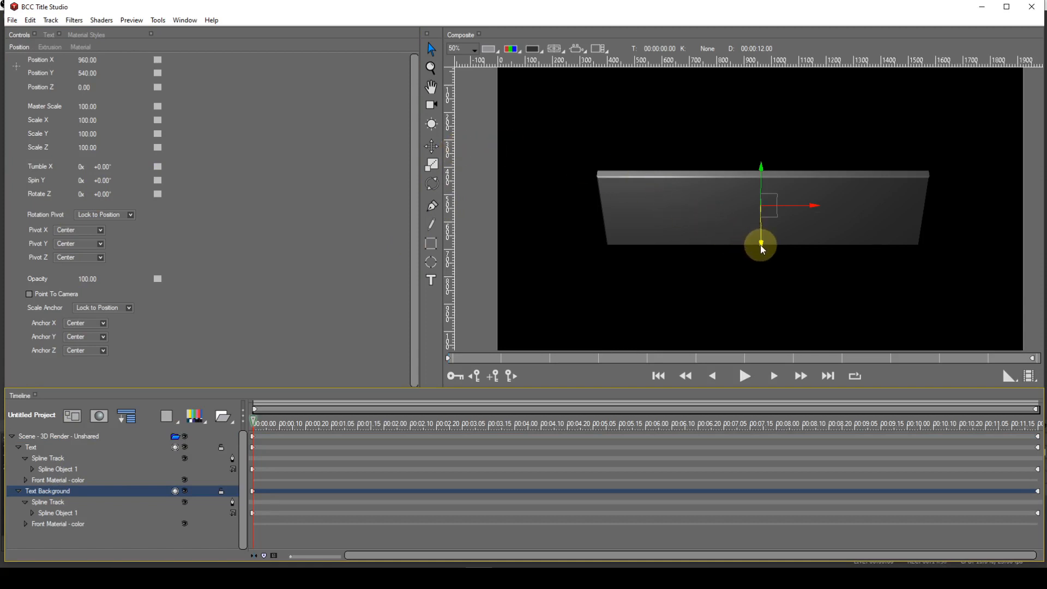
pyautogui.moveTo(762, 250); pyautogui.dragTo(762, 249)
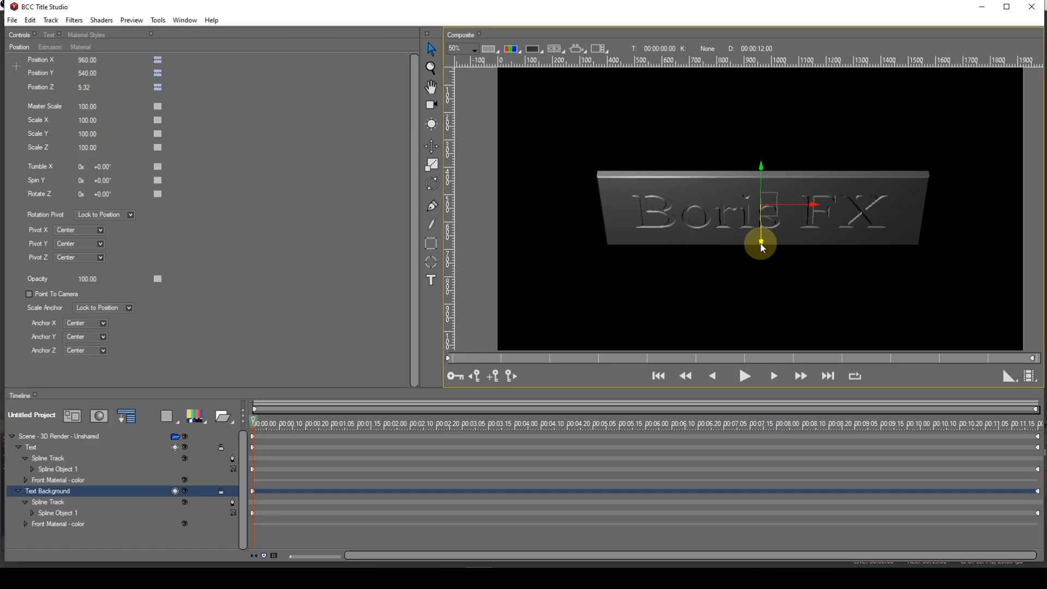
pyautogui.moveTo(760, 243); pyautogui.dragTo(760, 240)
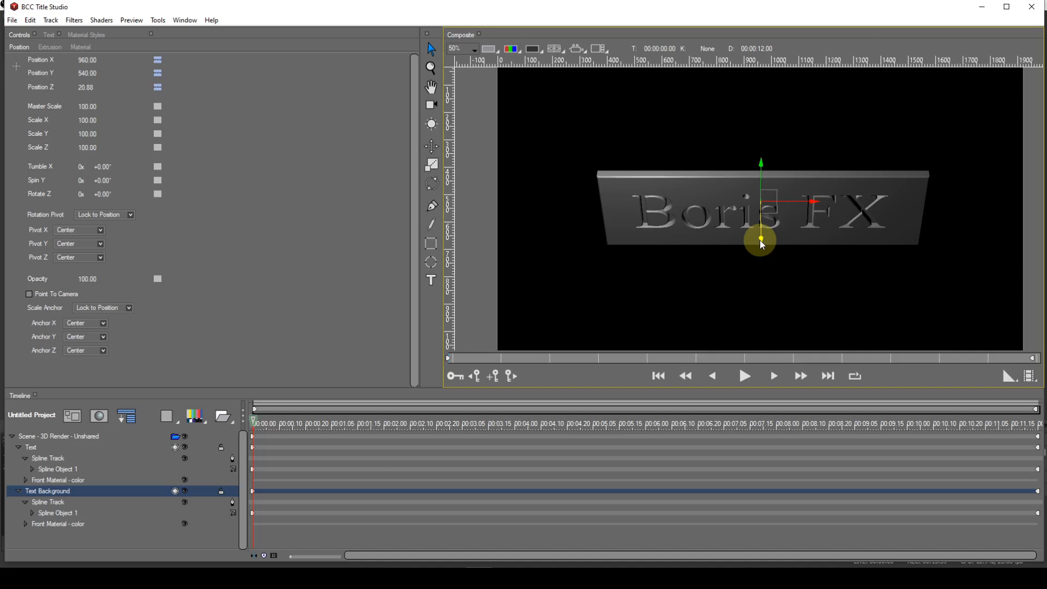
# Set the Text track's Extrusion to 4 to thicken the lettered plate
pyautogui.click(47, 446)
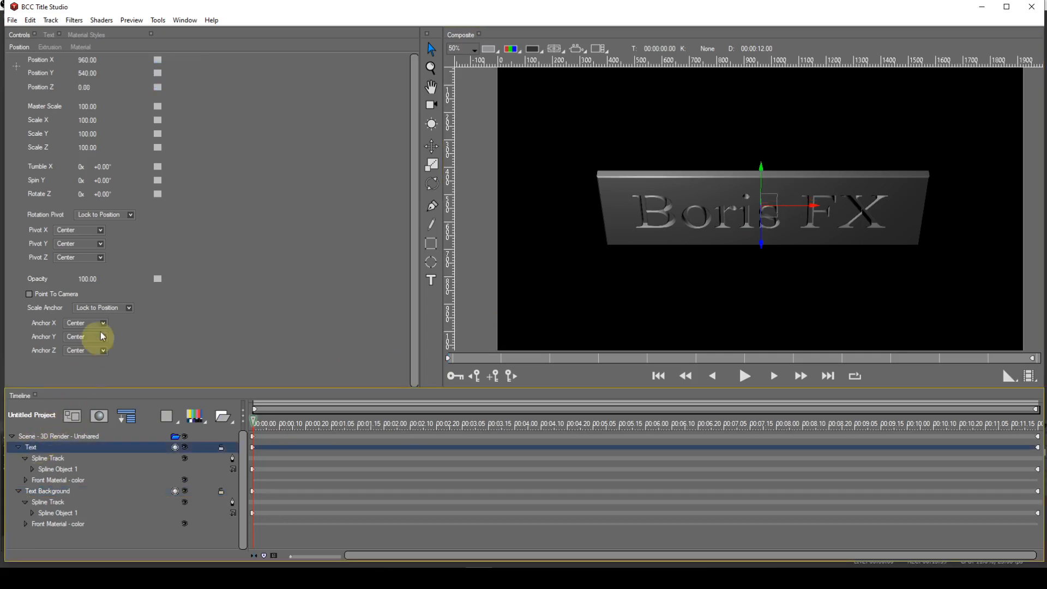
pyautogui.click(55, 48)
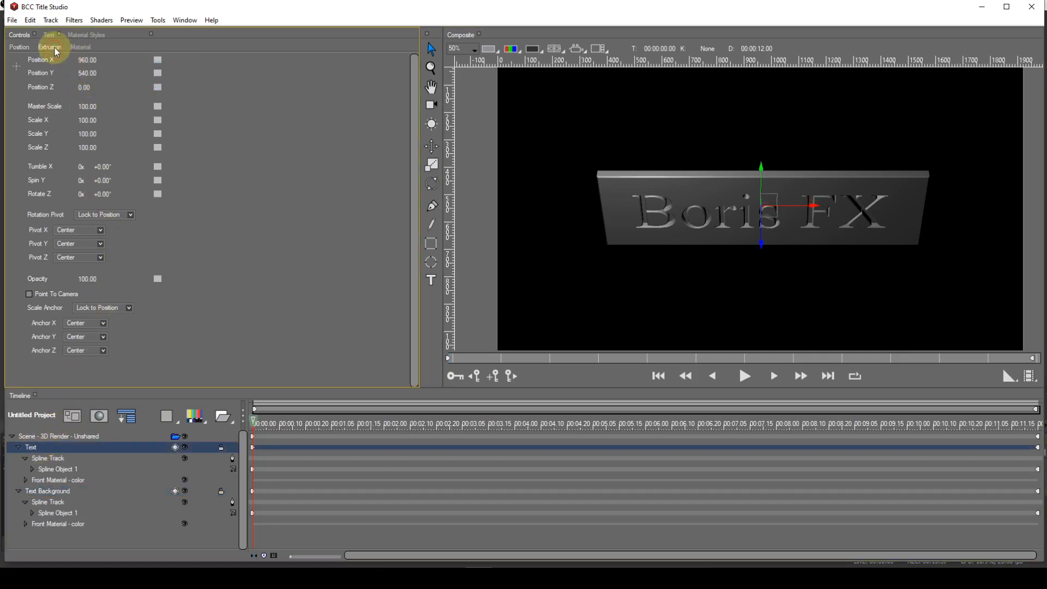
pyautogui.click(85, 64)
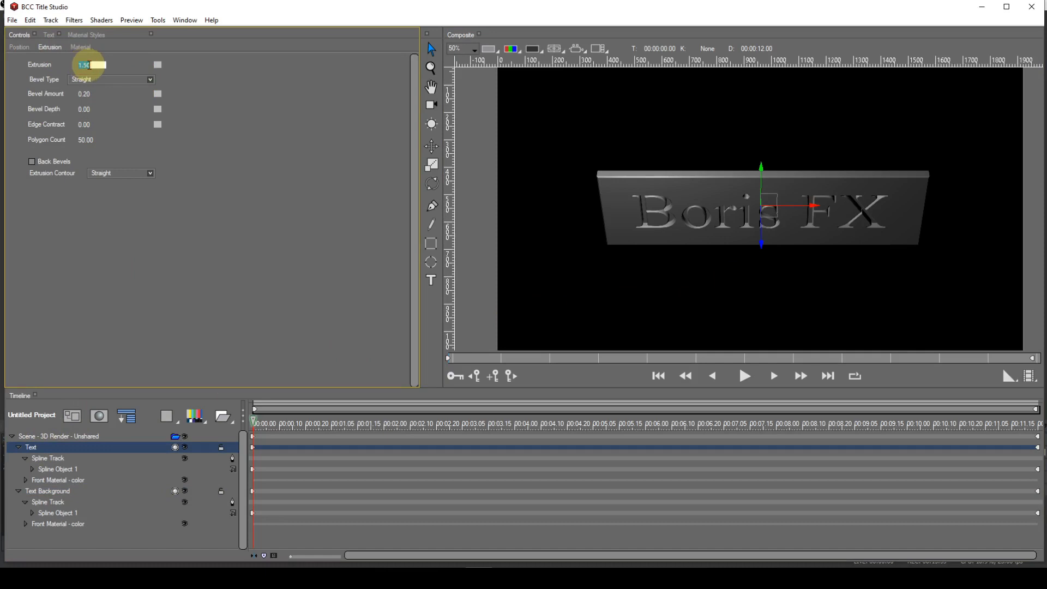
pyautogui.write('4')
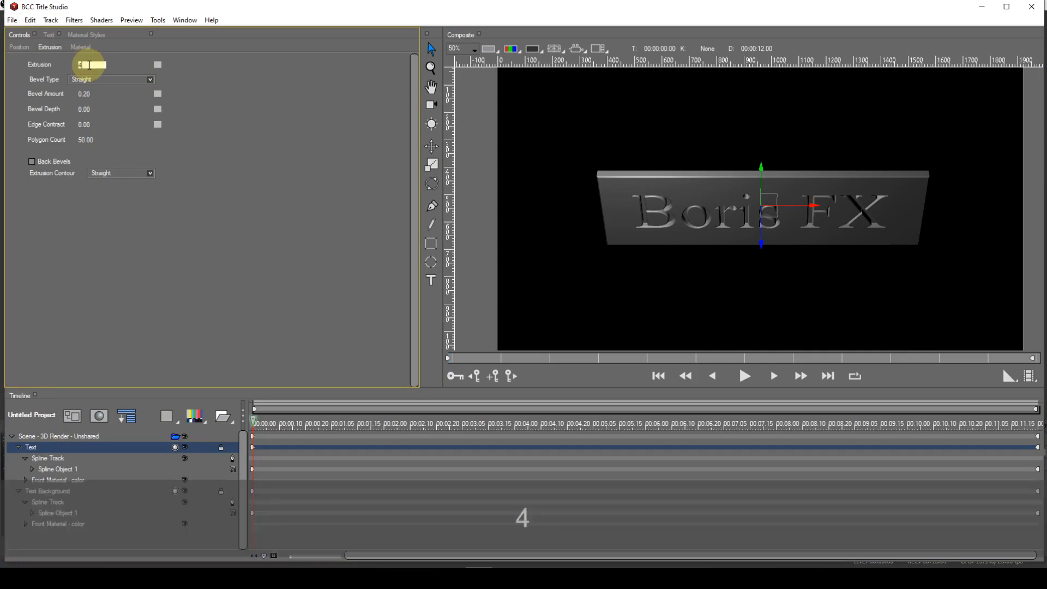
pyautogui.press('Return')
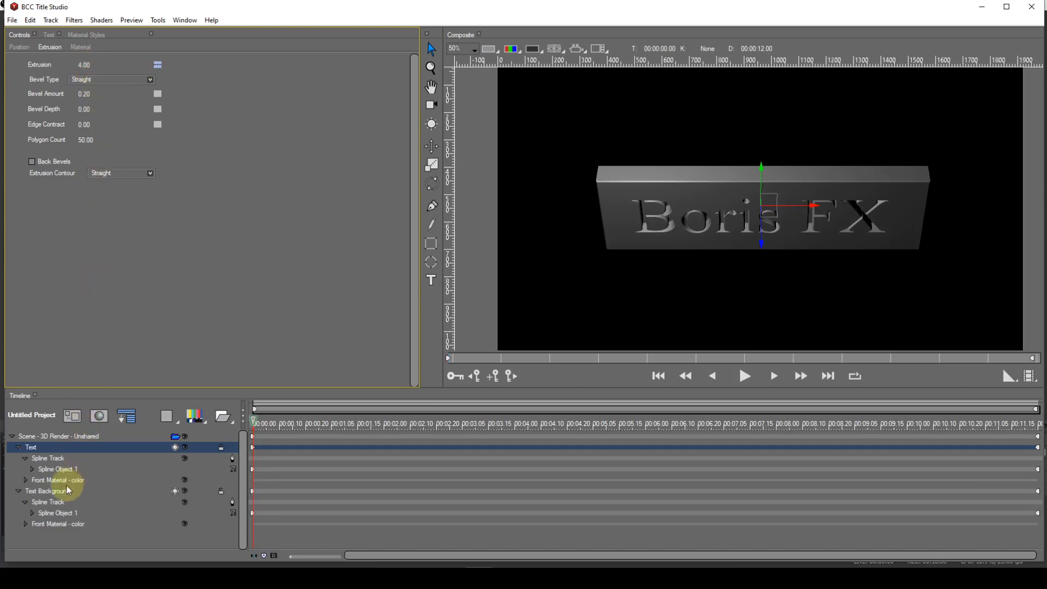
# Set the Text Background track's Position Z to -18 so it sits closer to the front of the lettered plate
pyautogui.click(61, 493)
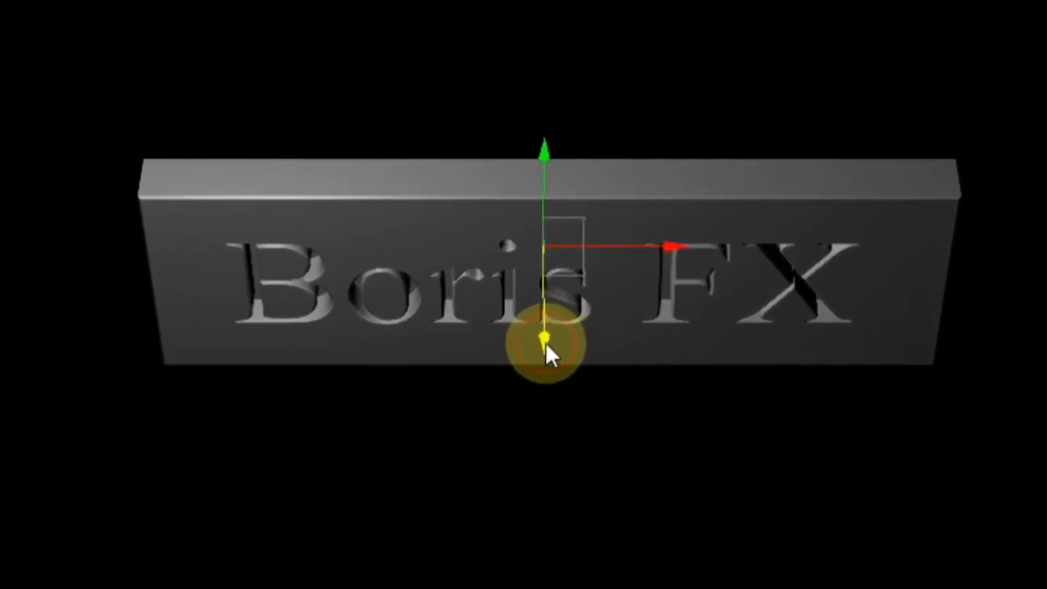
pyautogui.moveTo(544, 342)
pyautogui.mouseDown()
pyautogui.moveTo(540, 320)
pyautogui.moveTo(537, 351)
pyautogui.mouseUp()
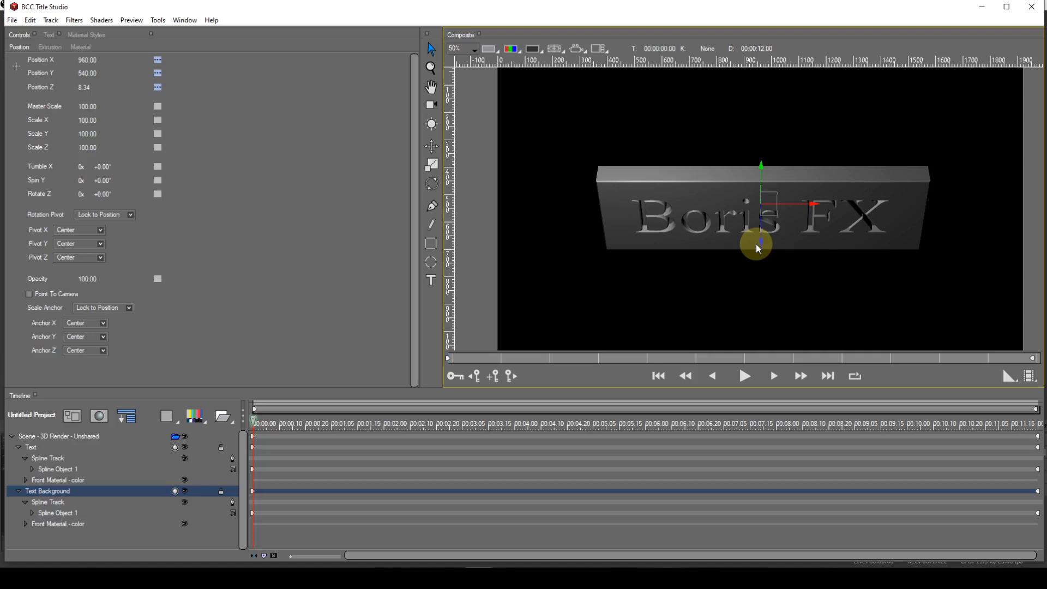
pyautogui.click(88, 87)
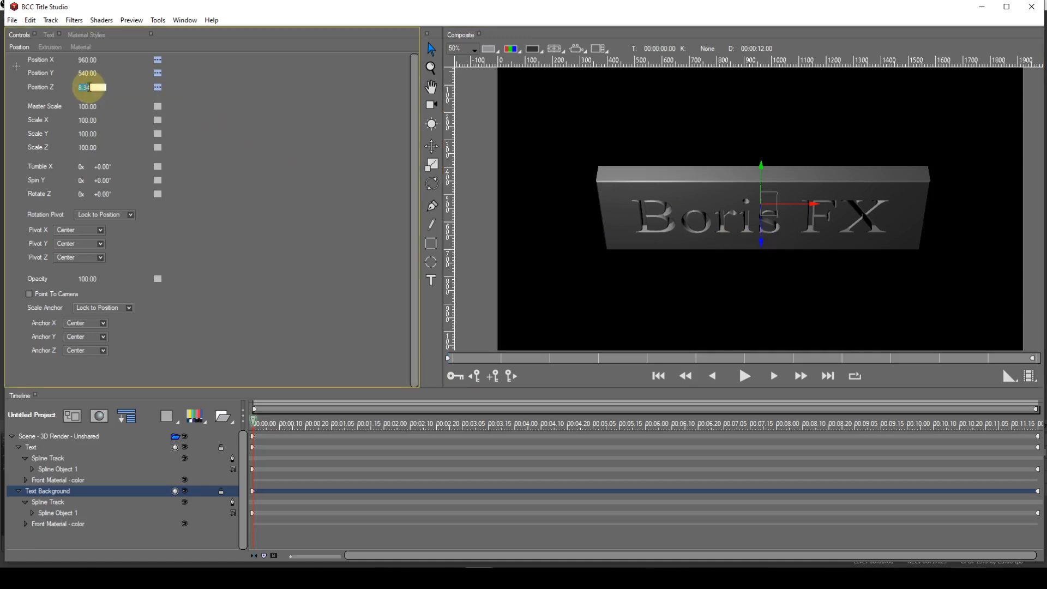
pyautogui.write('-18')
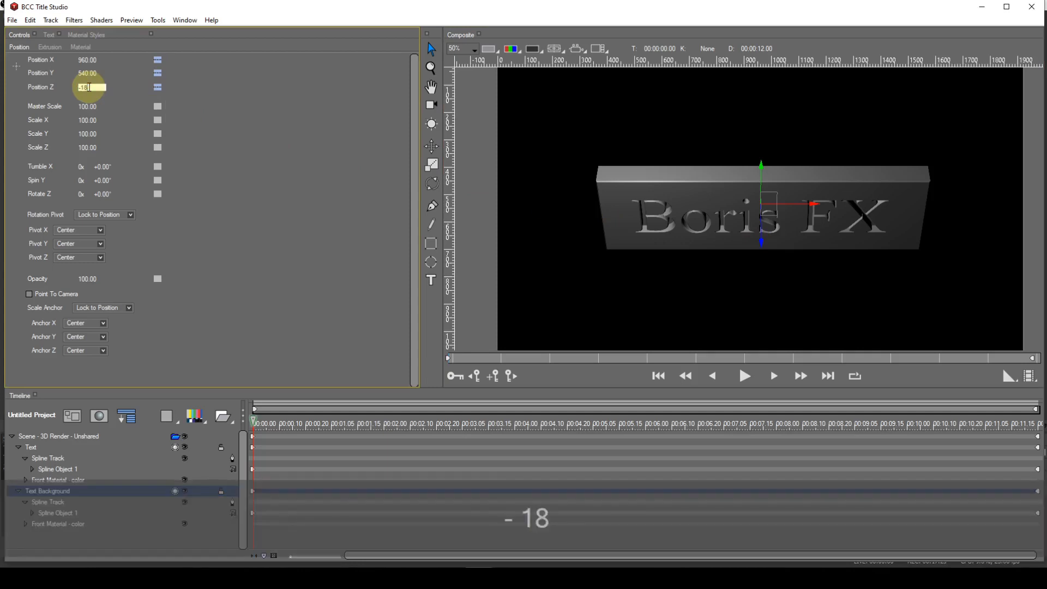
pyautogui.press('Return')
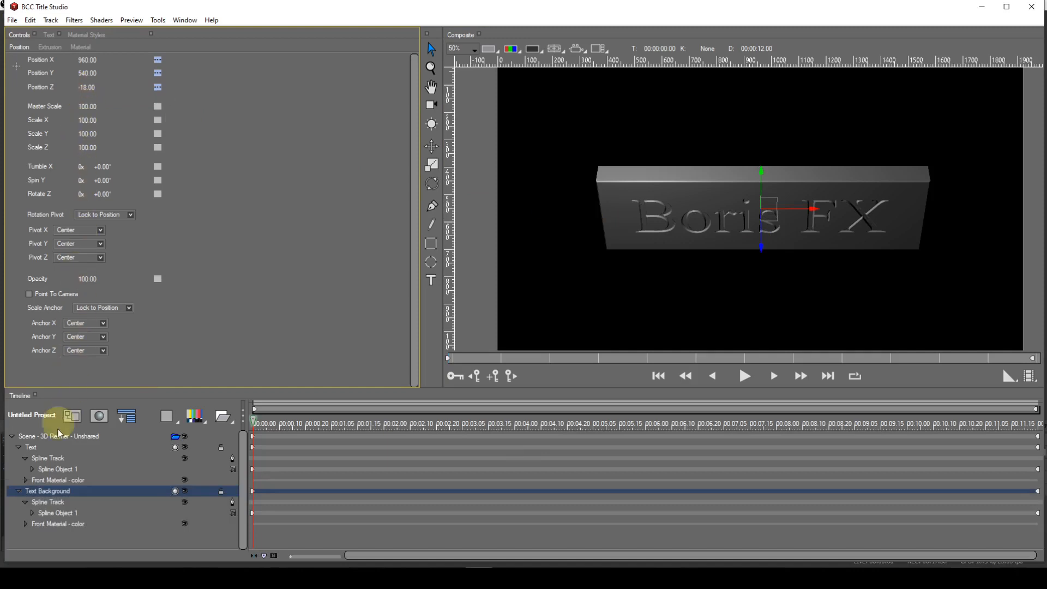
# Set the Text track's Bevel Amount to 0.6 and inspect the beveled letter edges up close
pyautogui.click(46, 448)
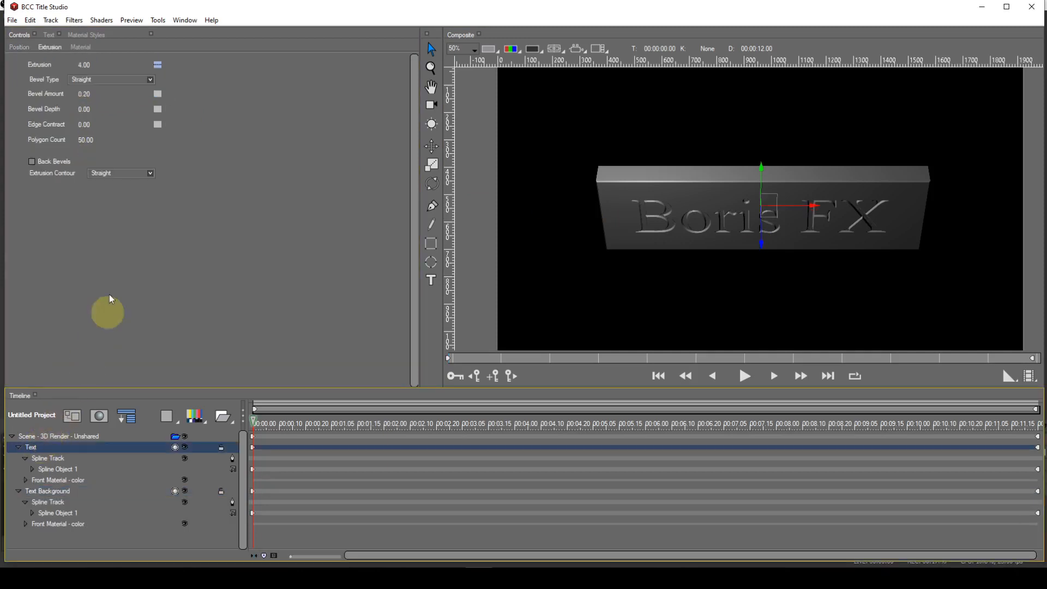
pyautogui.click(93, 94)
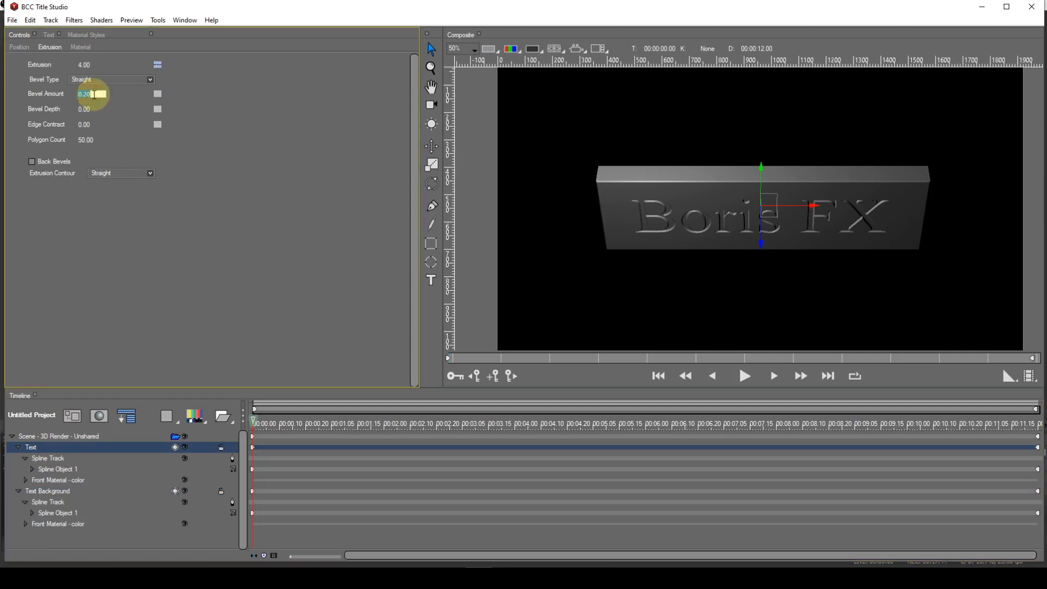
pyautogui.write('.6')
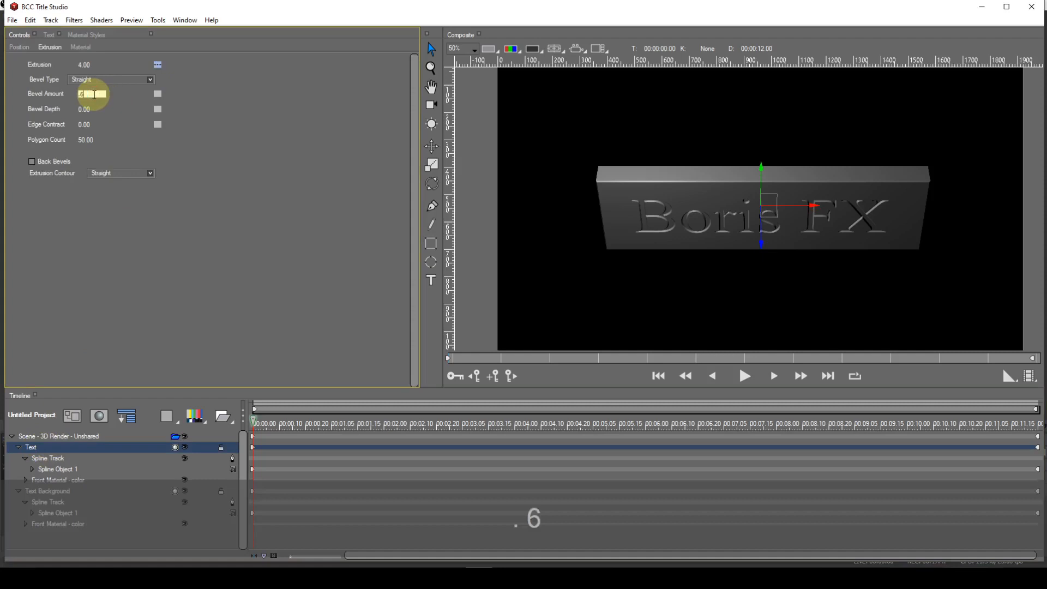
pyautogui.press('Return')
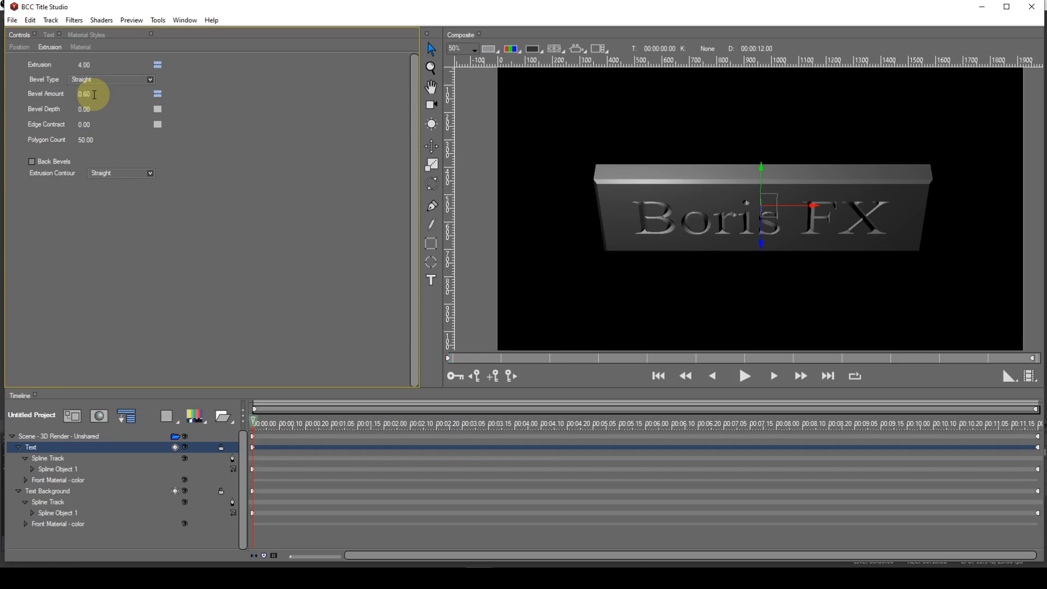
pyautogui.scroll(1, 606, 300)
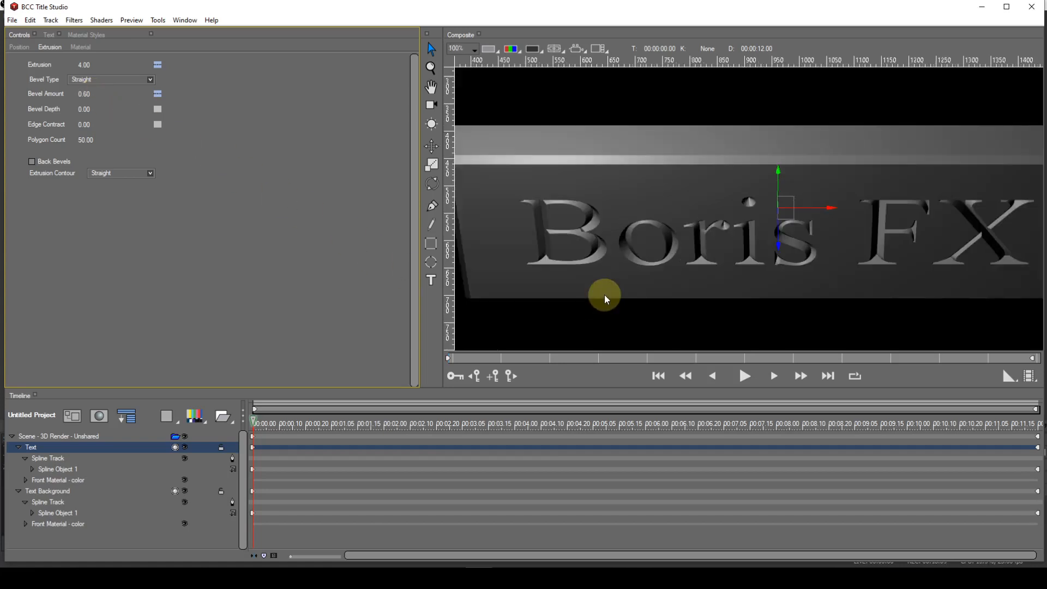
pyautogui.scroll(1, 606, 296)
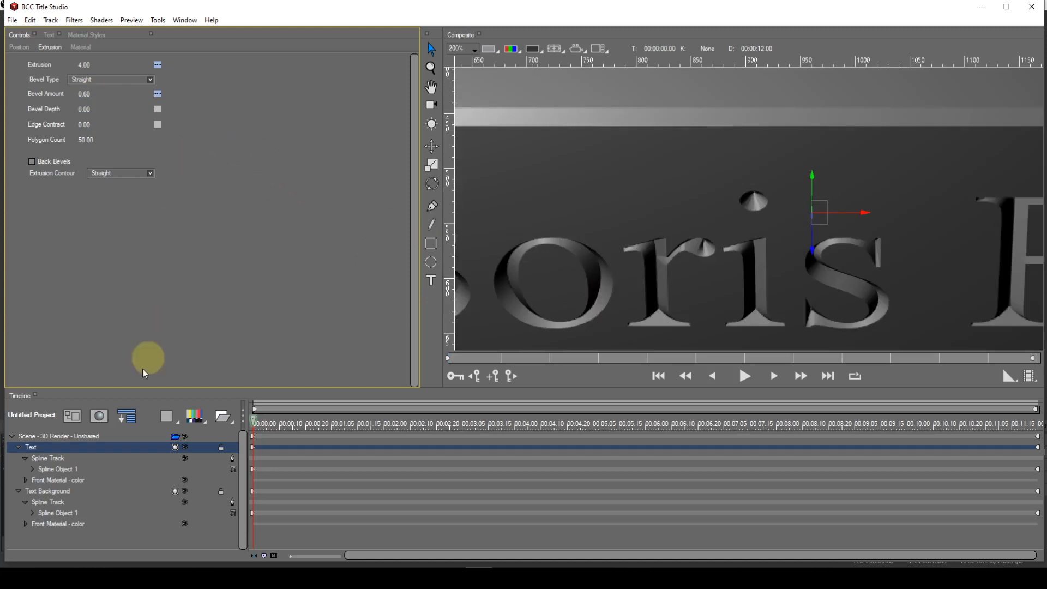
# Tilt the scene to a Tumble X of about -43° to check the bevels, and reset the rotation
pyautogui.click(97, 437)
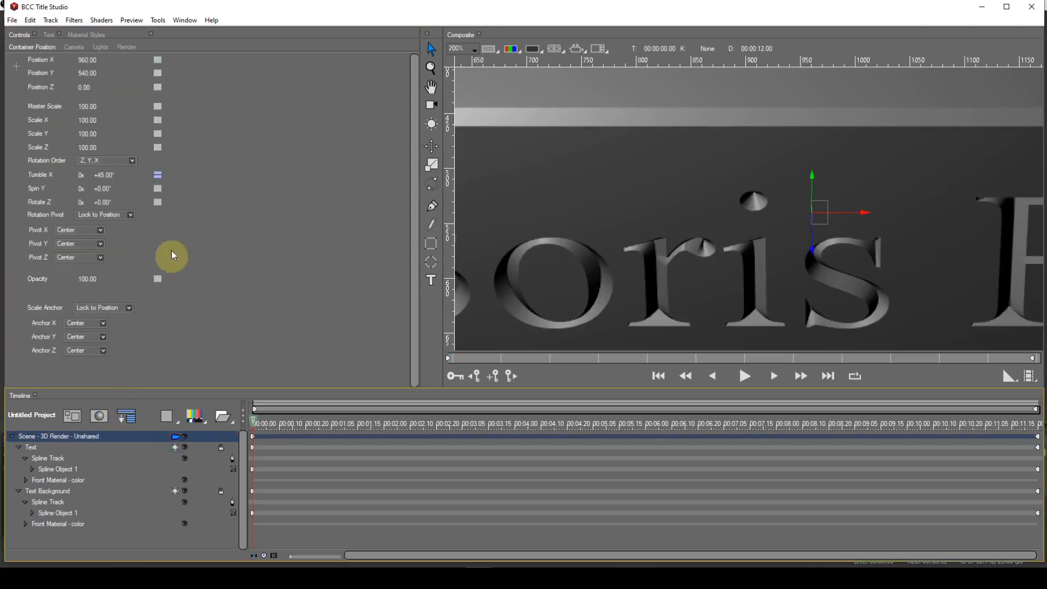
pyautogui.moveTo(112, 175); pyautogui.dragTo(77, 174)
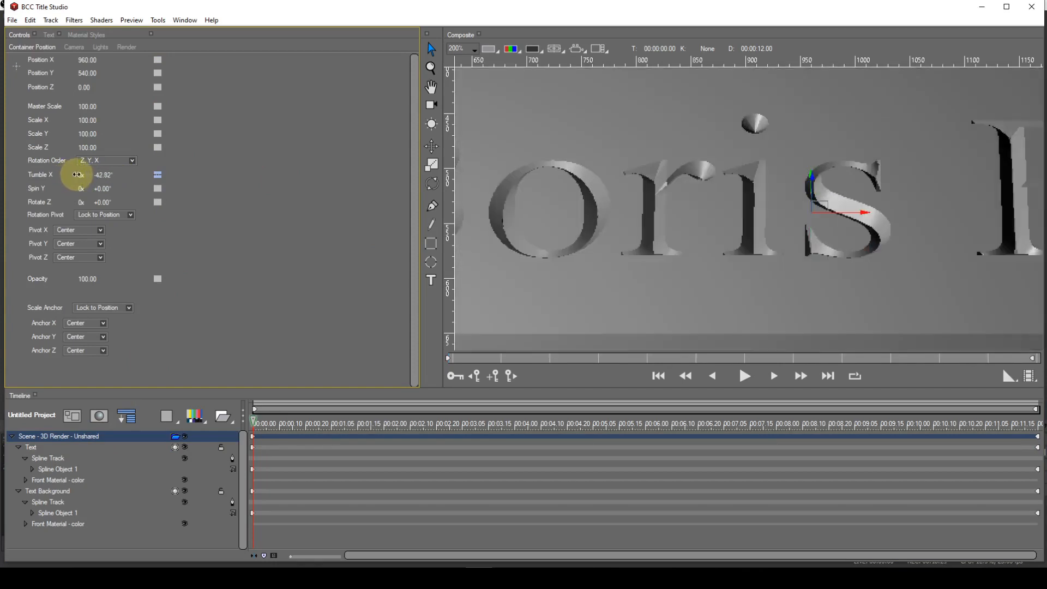
pyautogui.scroll(-1, 650, 254)
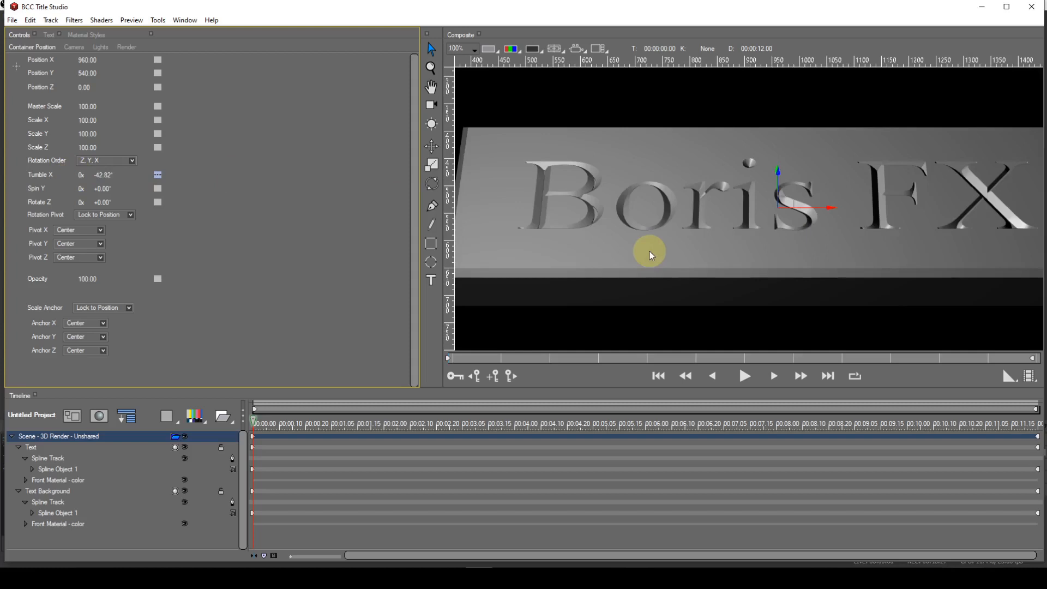
pyautogui.scroll(-2, 649, 250)
pyautogui.scroll(1, 648, 250)
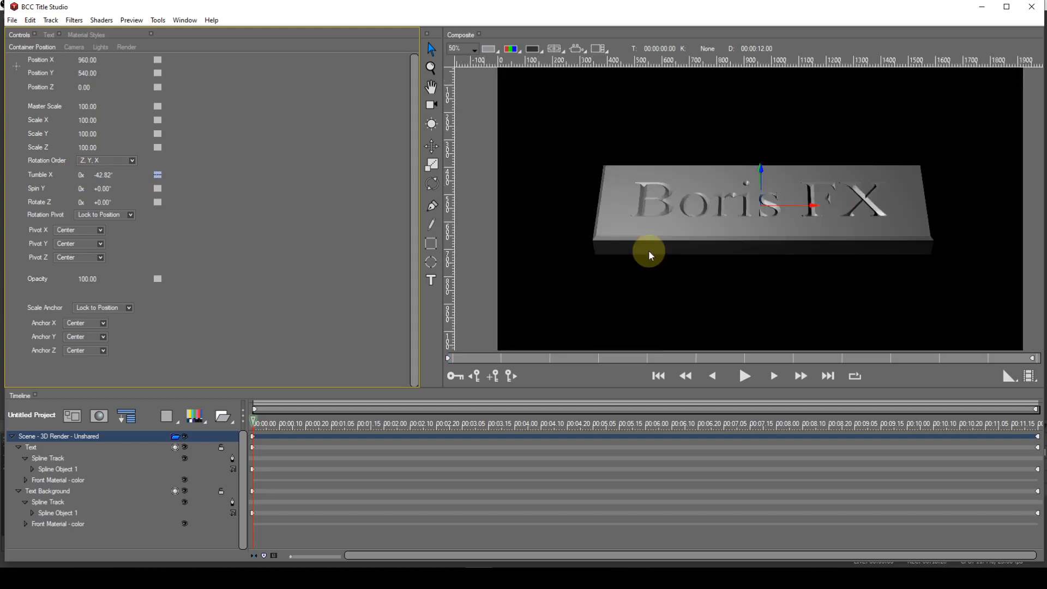
pyautogui.click(158, 176)
pyautogui.click(173, 179)
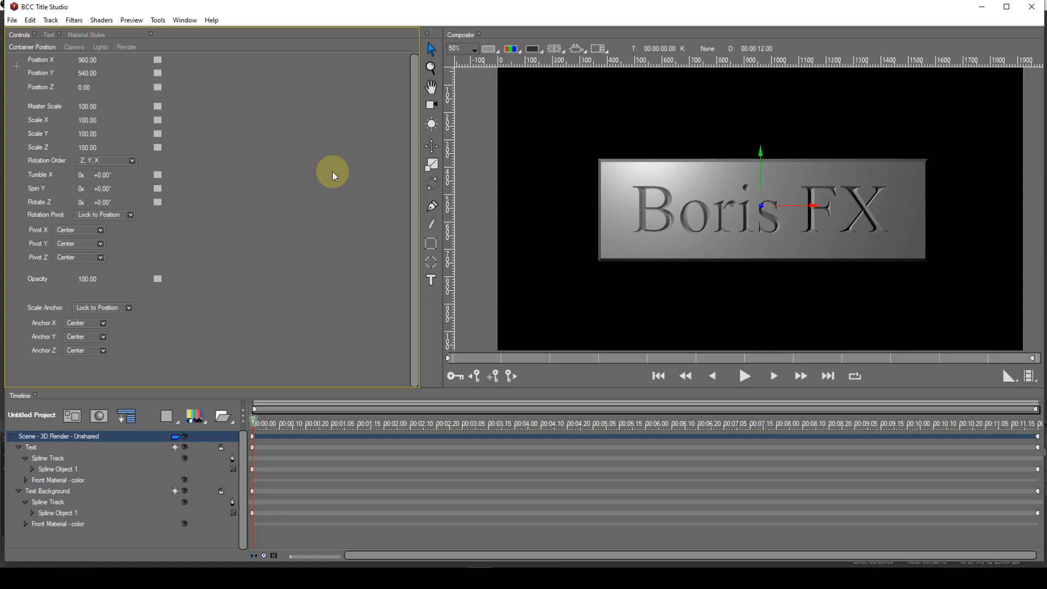
# Apply the Dark Vein material from the Stone Textures styles to the Text track
pyautogui.click(32, 448)
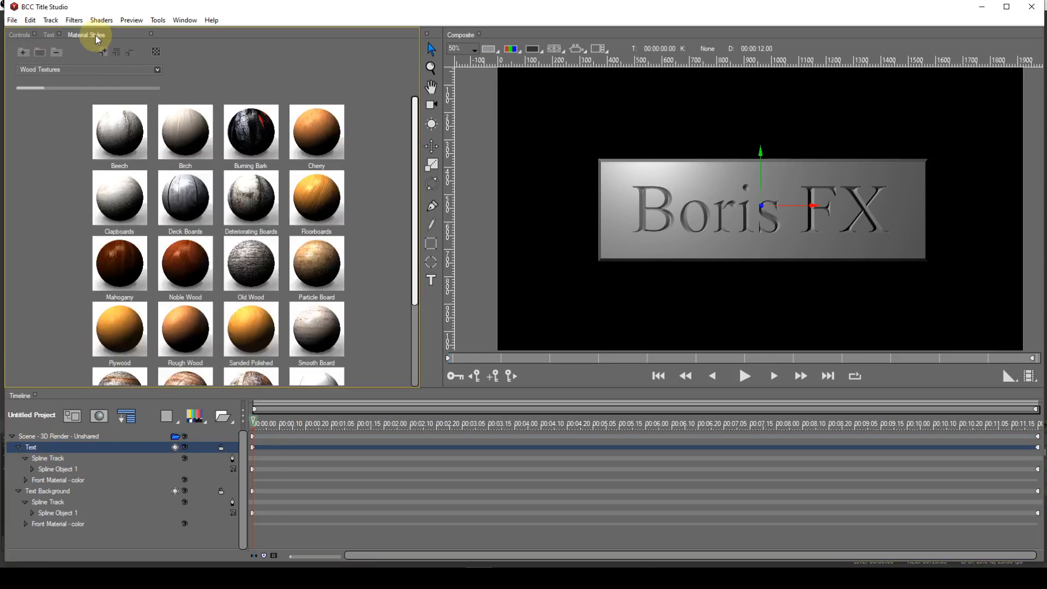
pyautogui.click(157, 71)
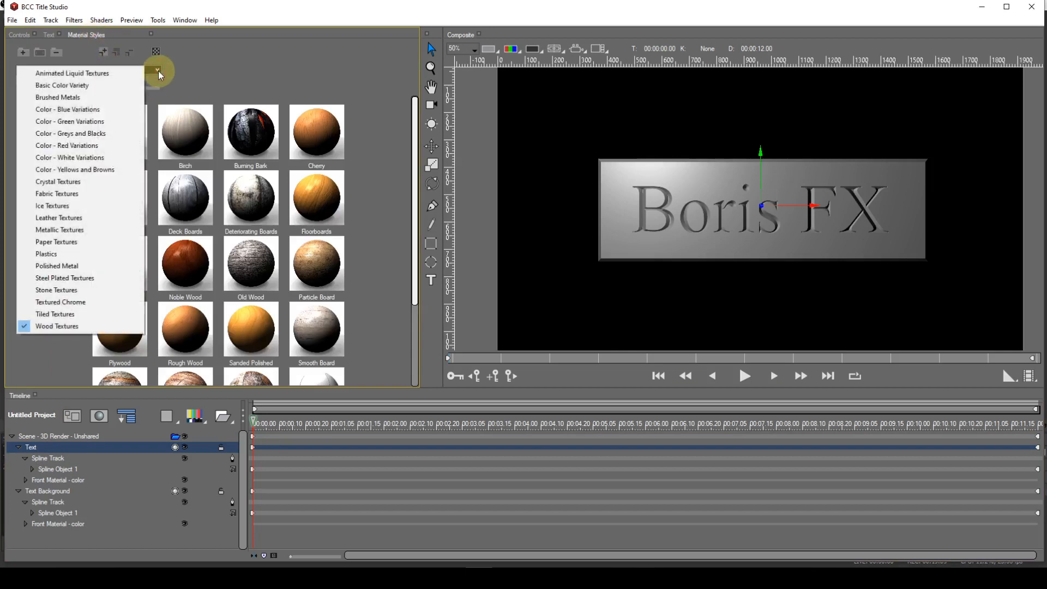
pyautogui.click(56, 290)
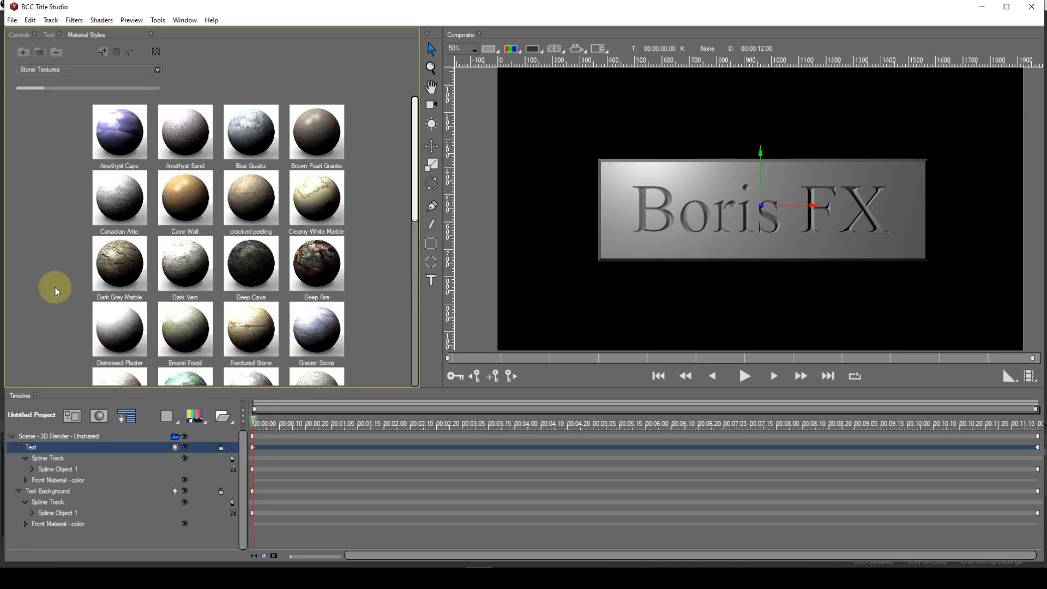
pyautogui.doubleClick(191, 269)
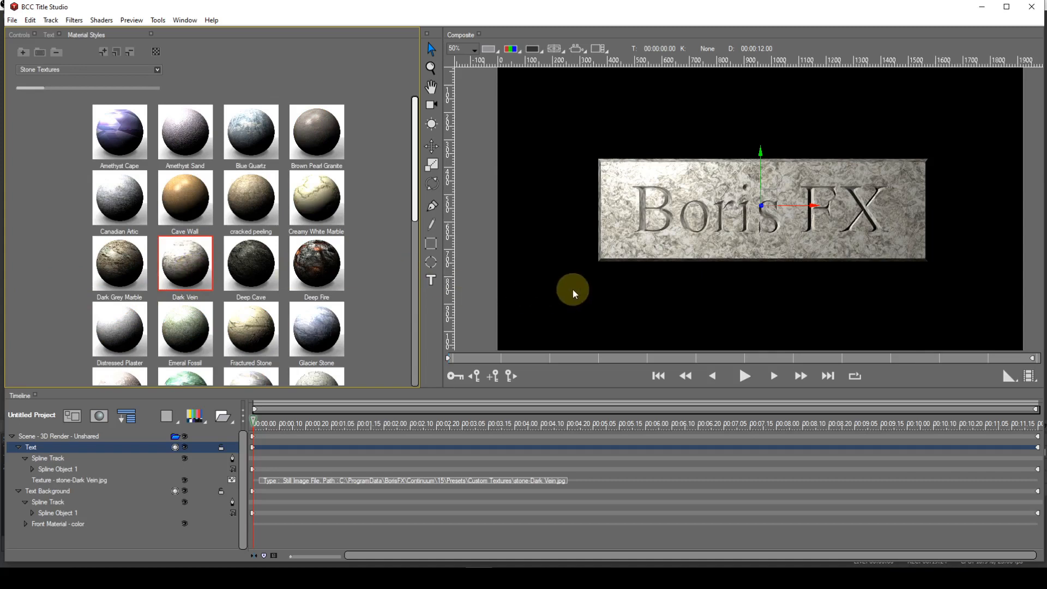
# Rotate the scene to a Tumble X of about 29° and a Spin Y of about 1.4° to show the stone plate's depth
pyautogui.scroll(1, 573, 289)
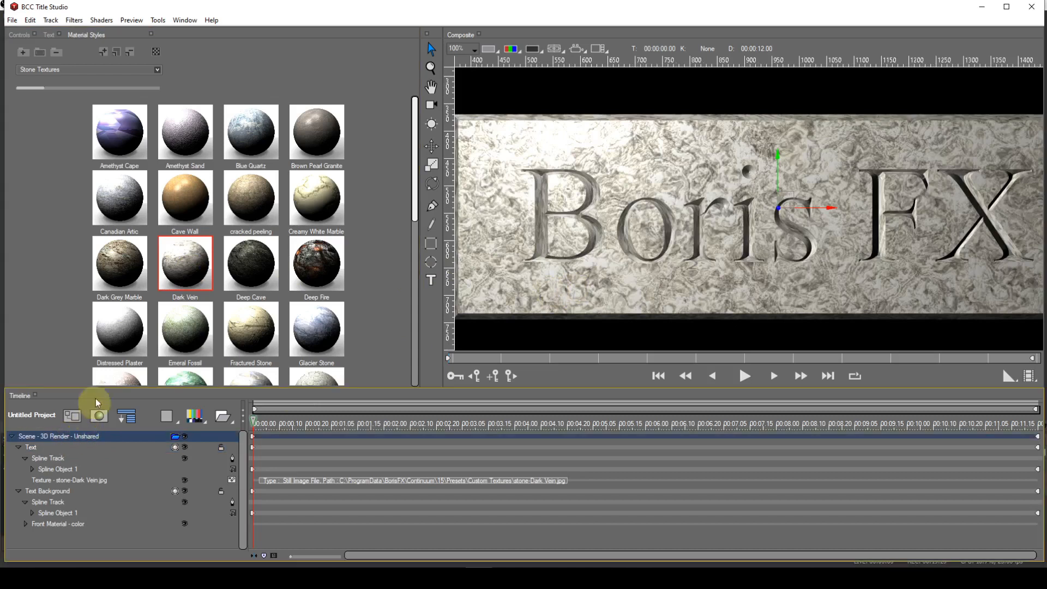
pyautogui.click(23, 35)
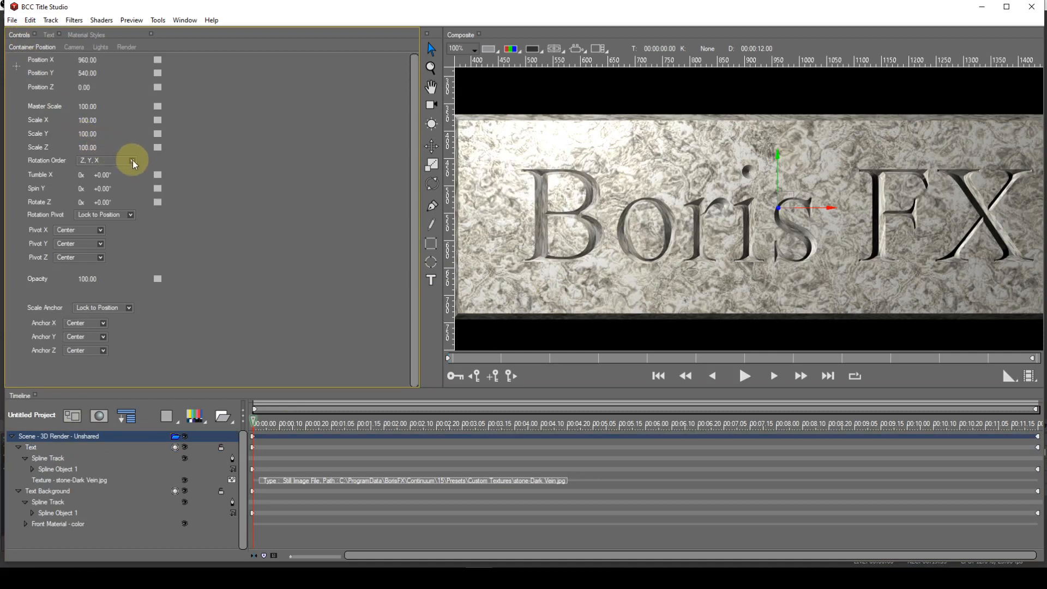
pyautogui.moveTo(103, 175)
pyautogui.mouseDown()
pyautogui.moveTo(114, 174)
pyautogui.moveTo(108, 189)
pyautogui.moveTo(141, 186)
pyautogui.moveTo(106, 187)
pyautogui.mouseUp()
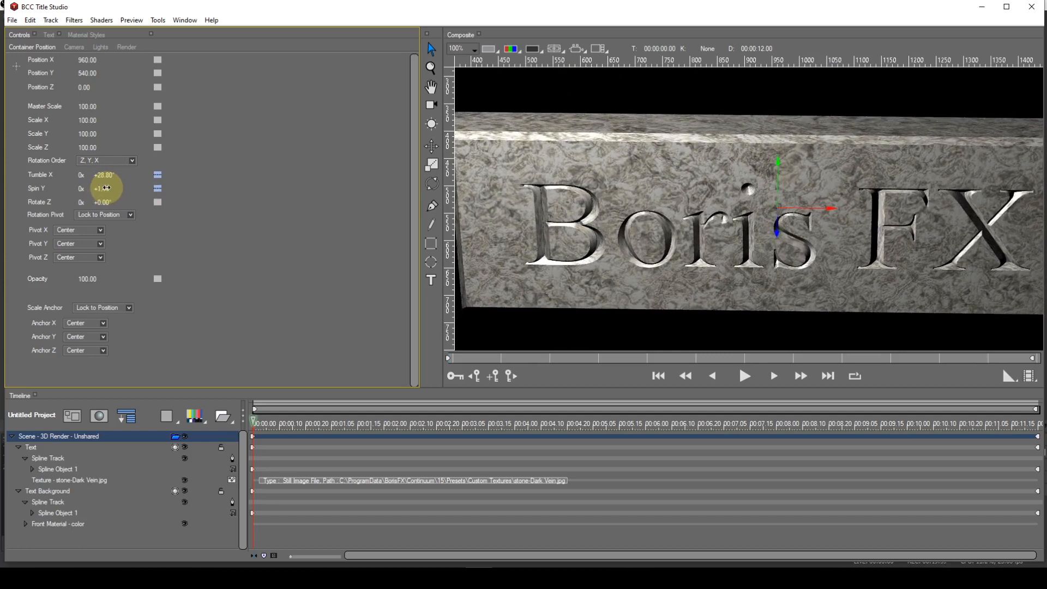
pyautogui.scroll(-1, 629, 202)
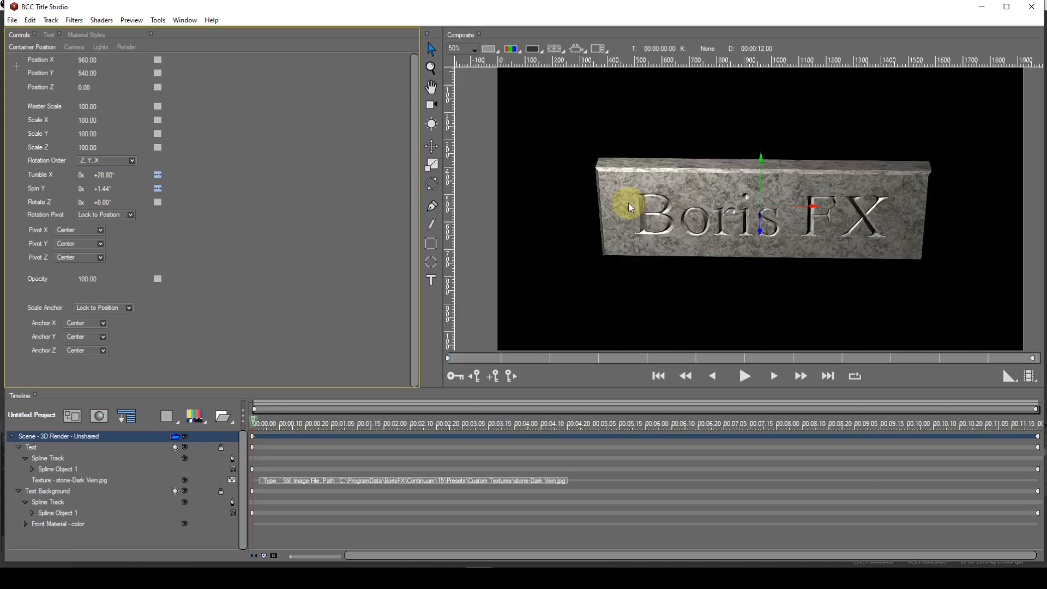